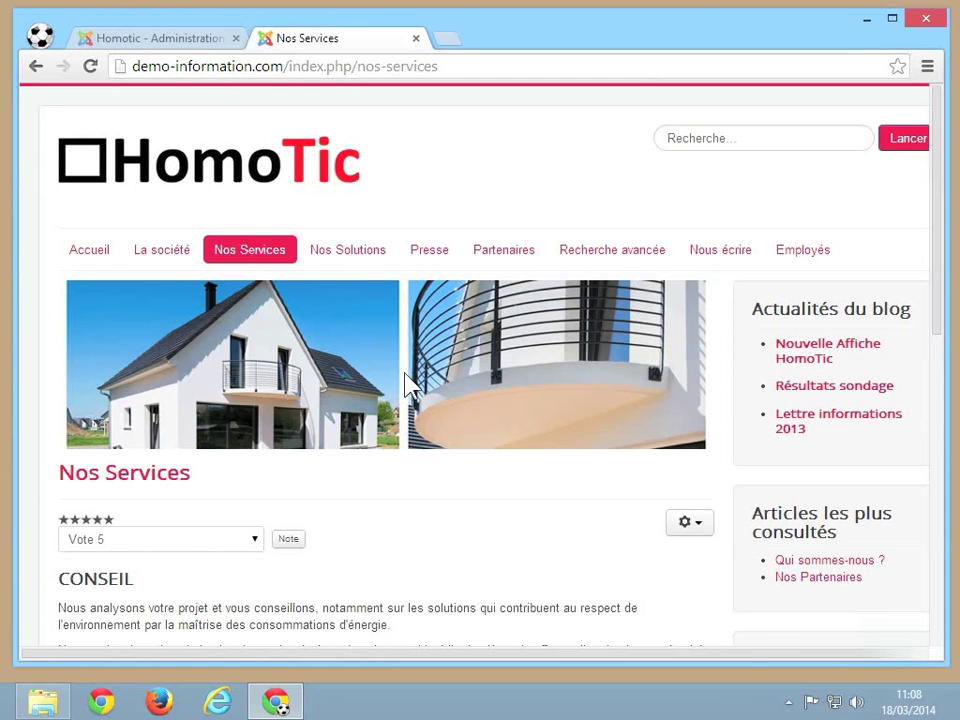
Examine the Nos Services article page for its title link, voting controls, print and e-mail options, and details block.
scroll(410, 385, down, 1)
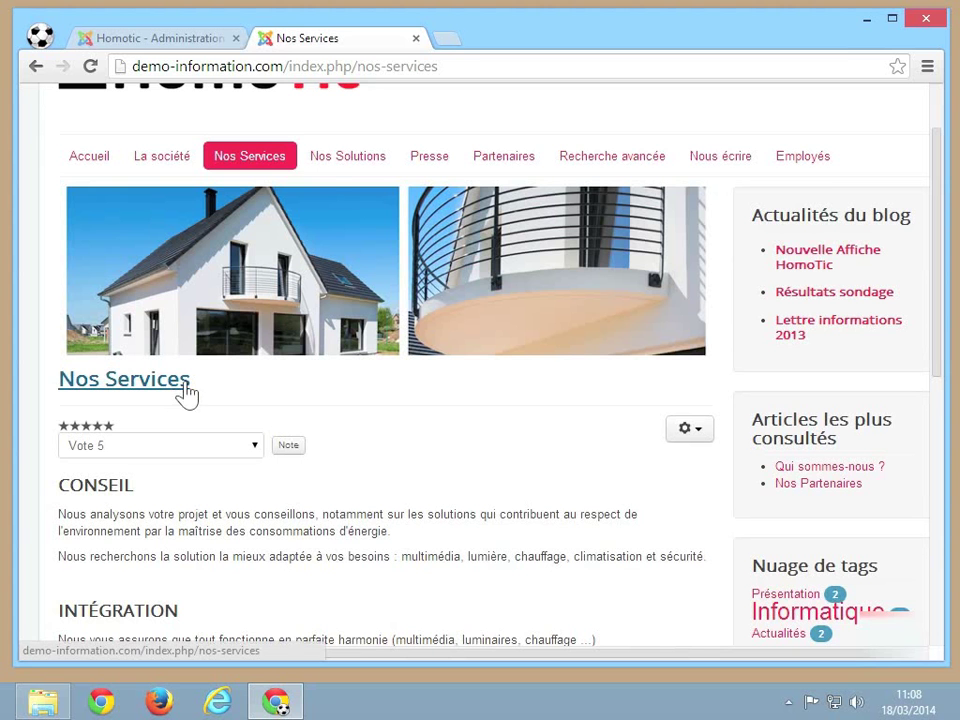
scroll(445, 408, down, 1)
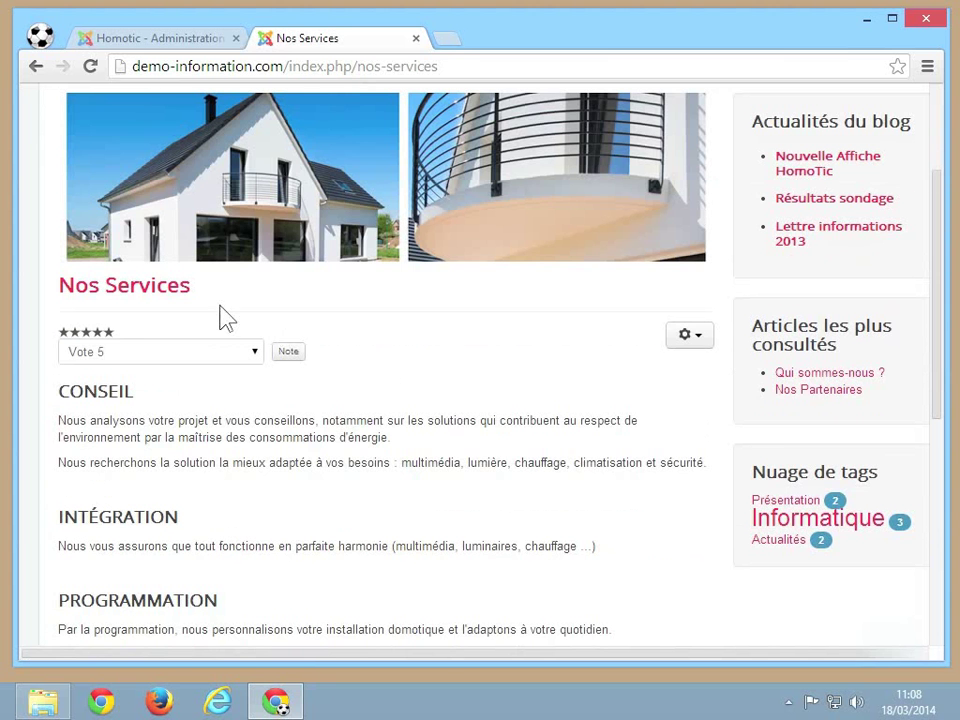
click(168, 292)
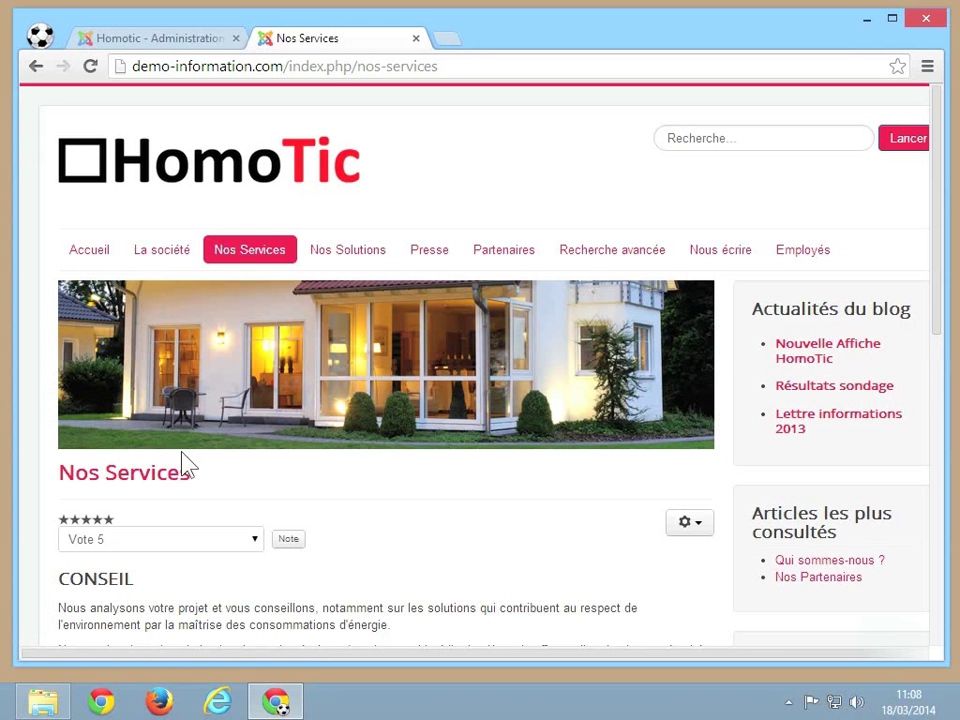
scroll(185, 465, down, 2)
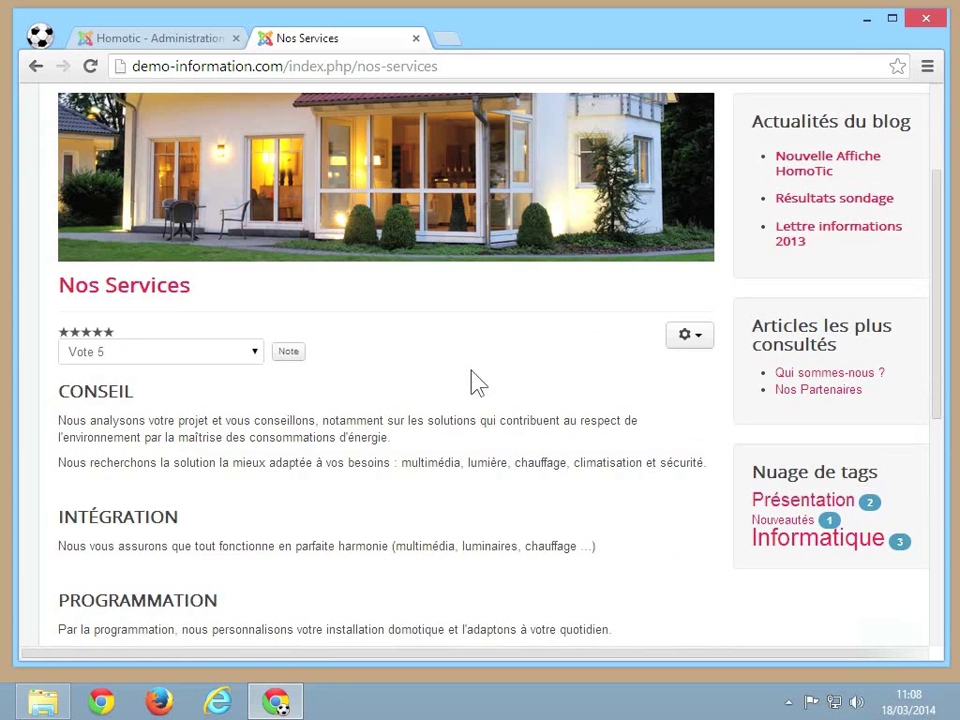
click(697, 350)
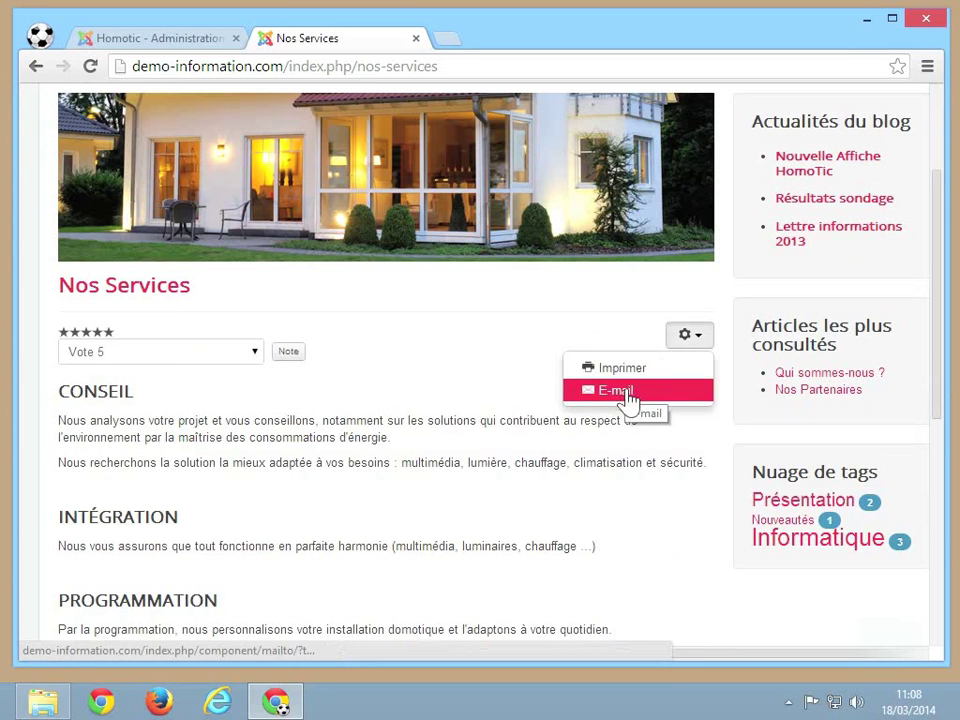
click(690, 411)
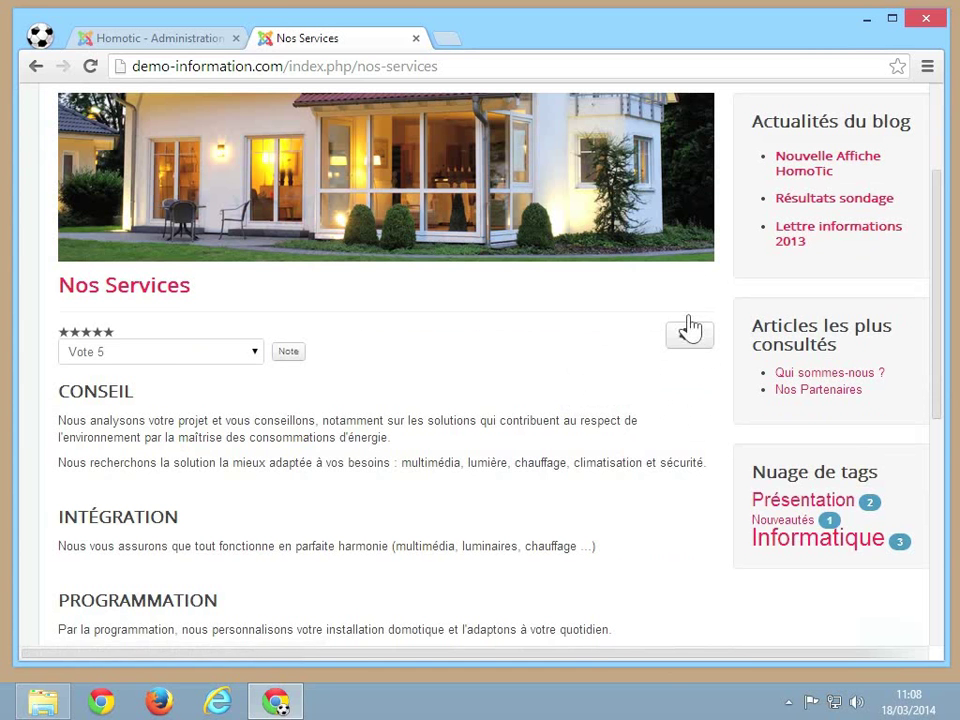
scroll(697, 457, down, 4)
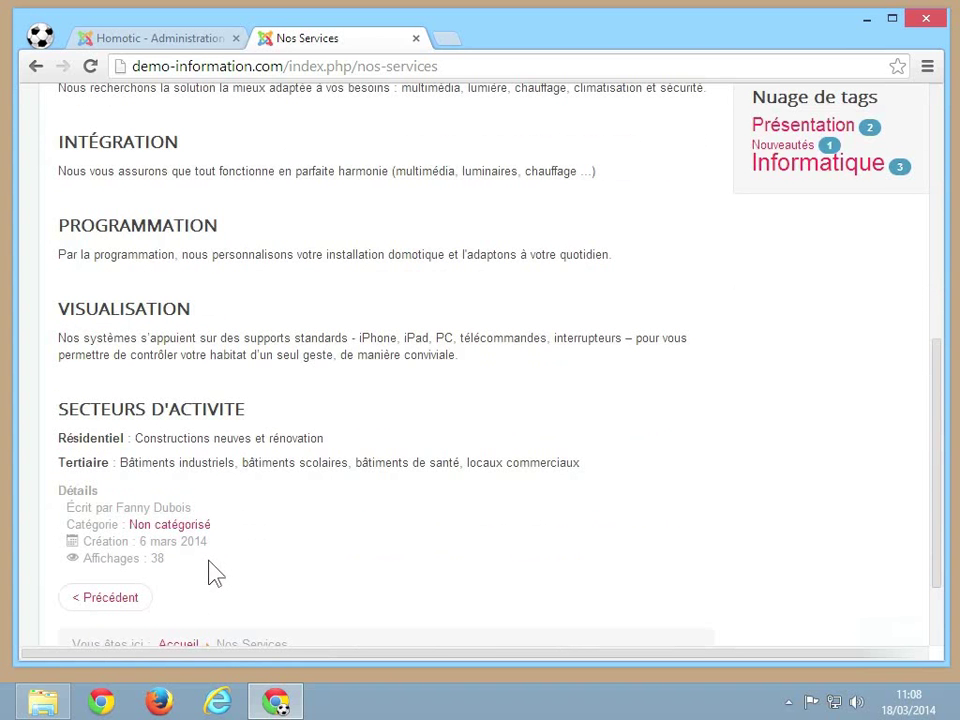
scroll(215, 573, up, 4)
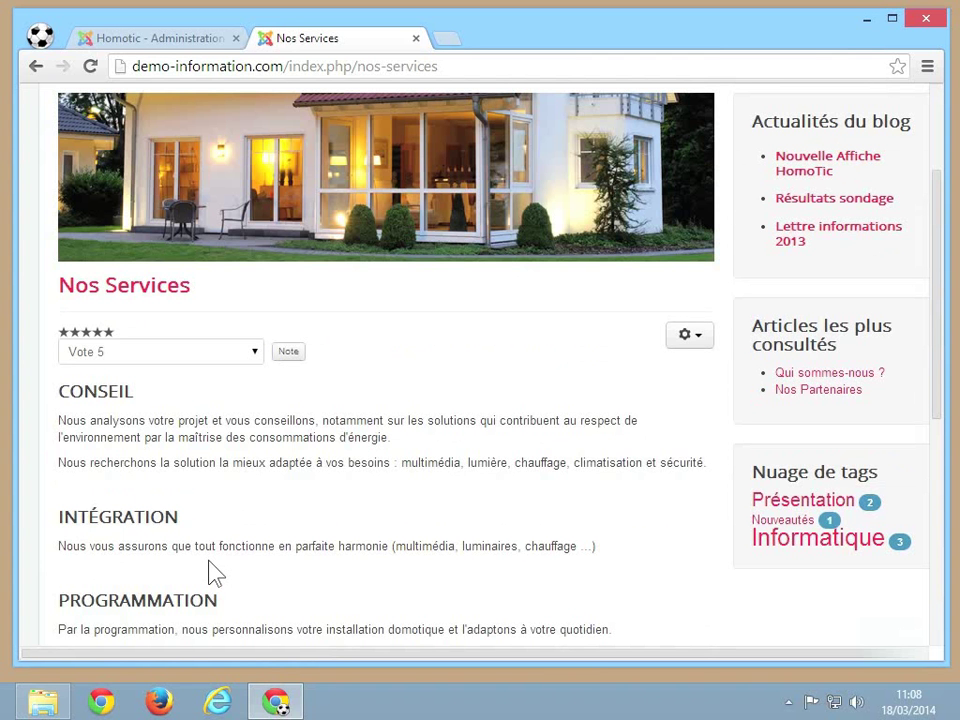
Open the global article display parameters from the site administration's article manager and view the Mise en page choices.
click(160, 38)
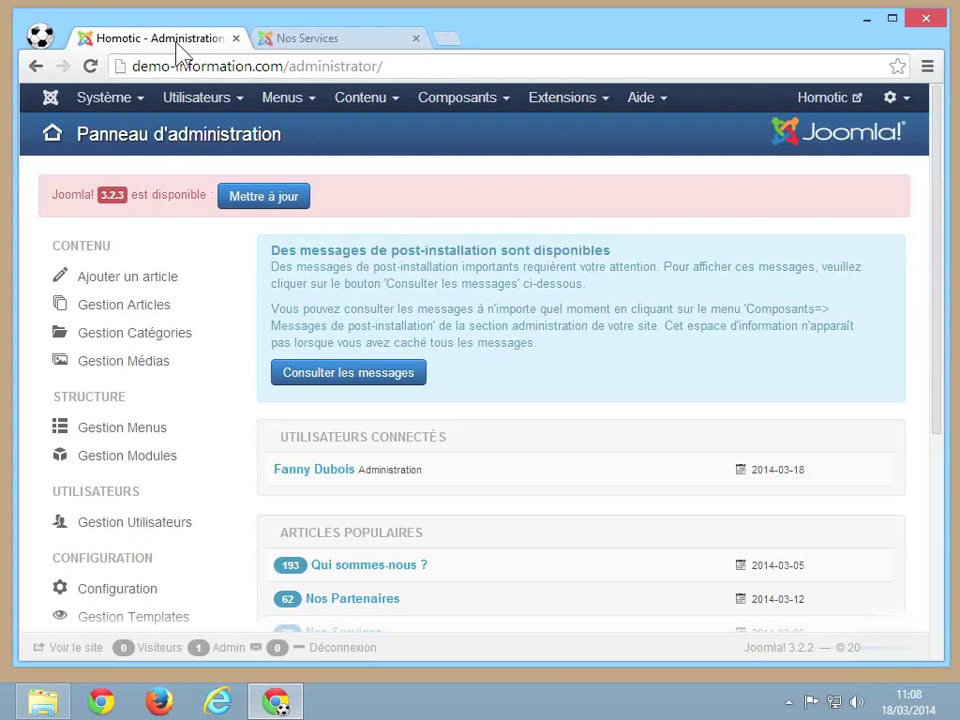
click(142, 306)
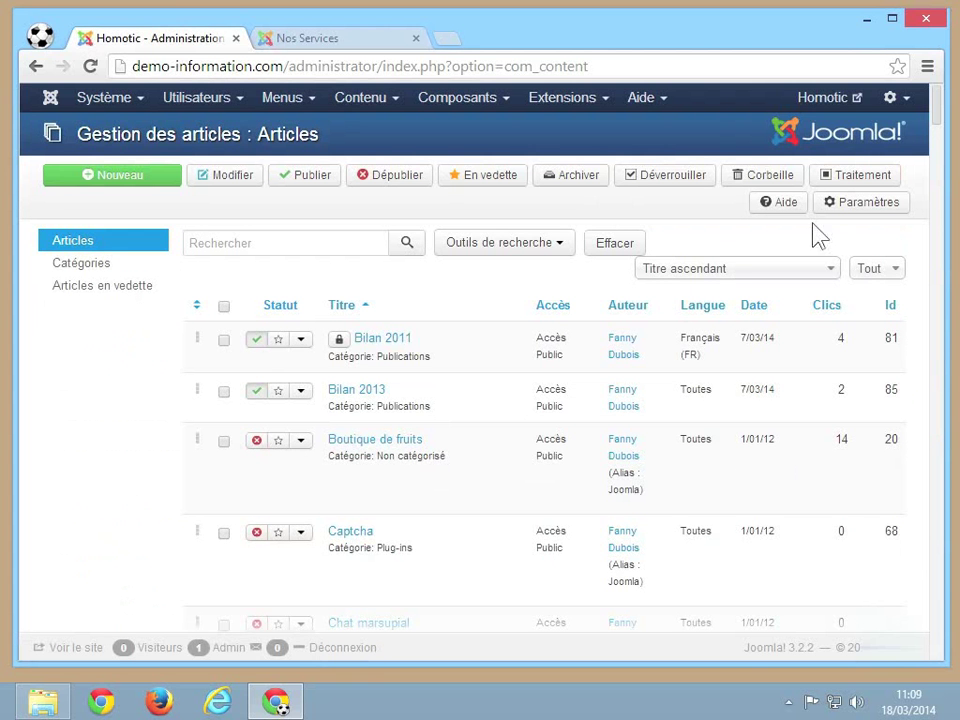
click(845, 212)
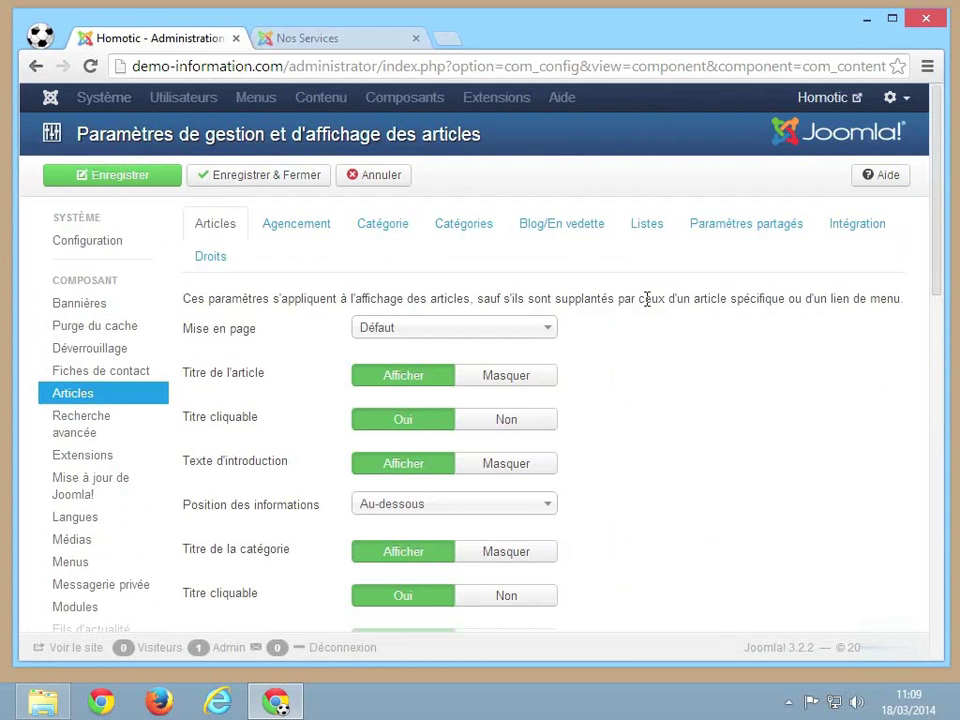
click(538, 338)
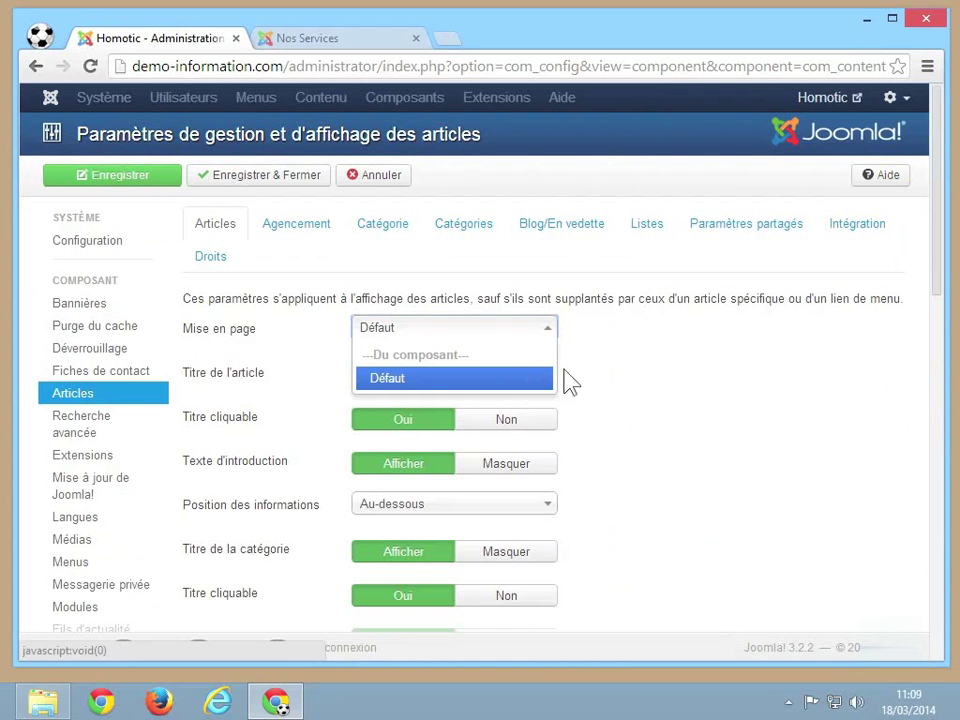
click(647, 364)
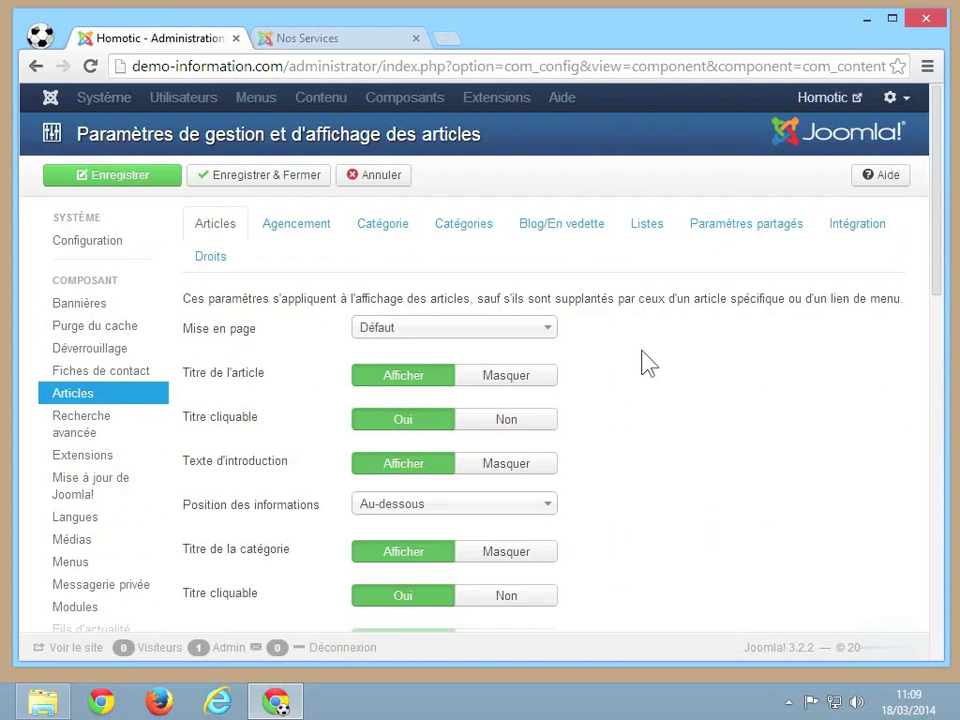
Set the article title's Titre cliquable option to Non, leaving Titre de l'article on Afficher.
scroll(647, 364, down, 3)
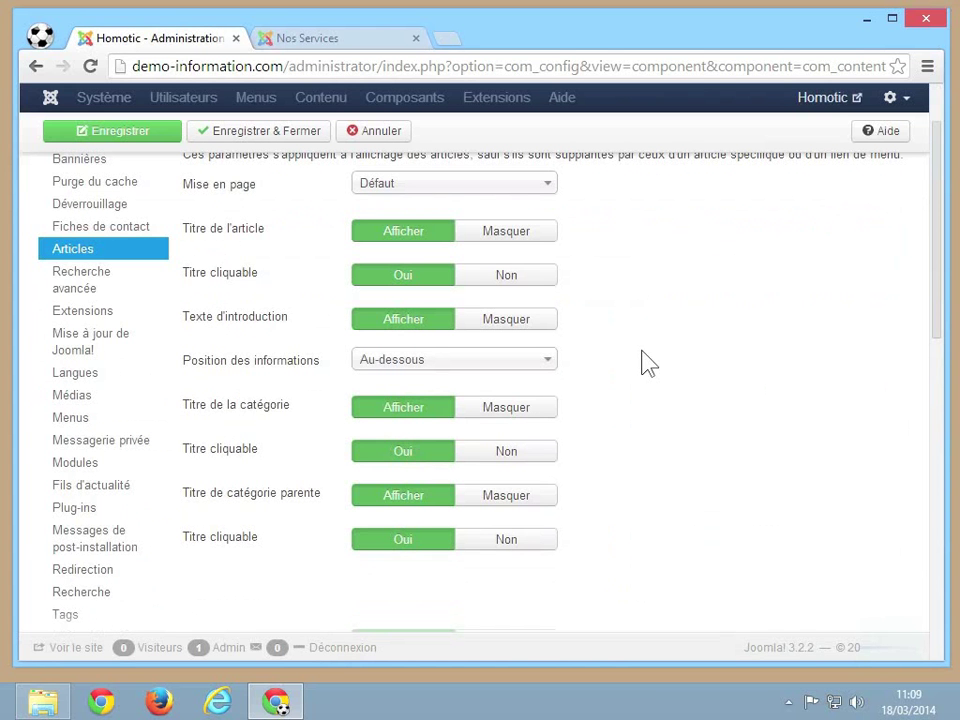
click(516, 235)
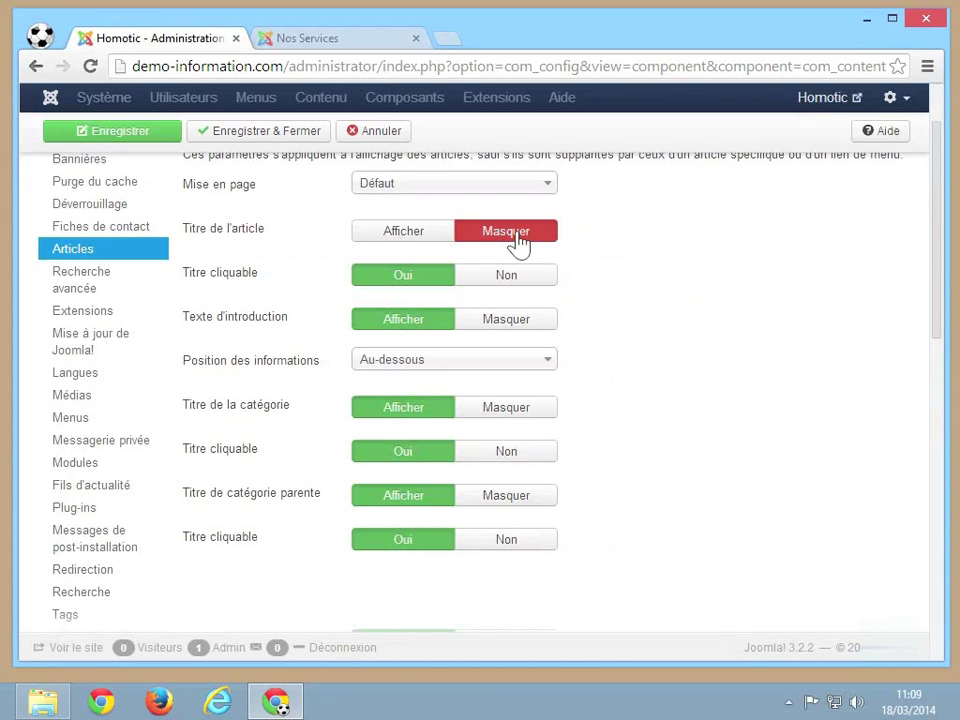
click(414, 236)
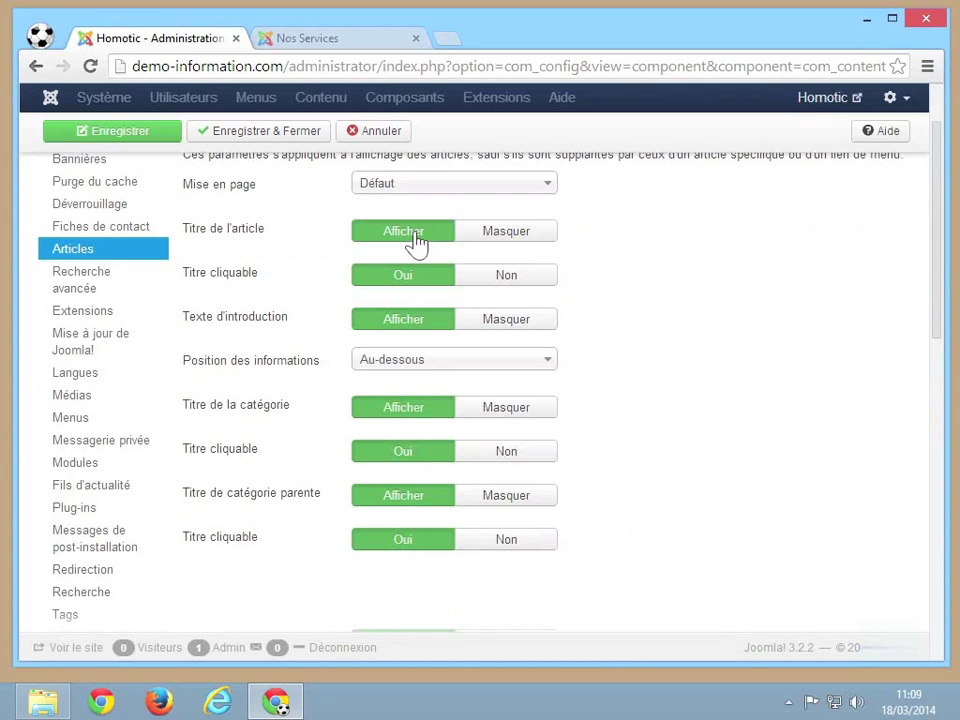
click(503, 280)
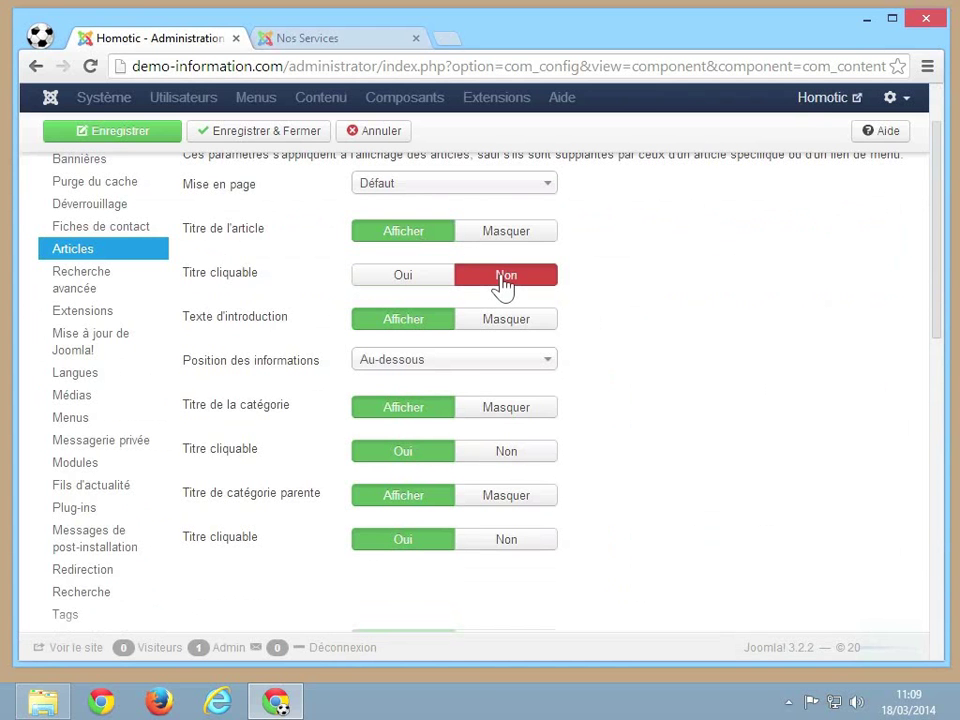
mouse_move(259, 333)
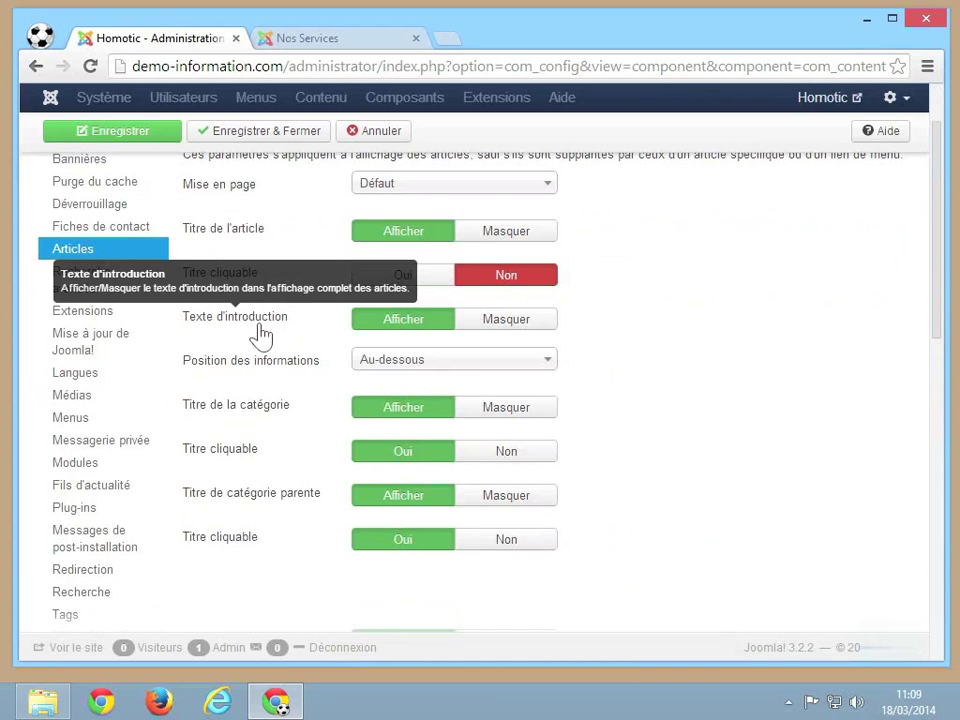
Check the details block's placement on the Nos Services page and view the Position des informations choices.
mouse_move(311, 369)
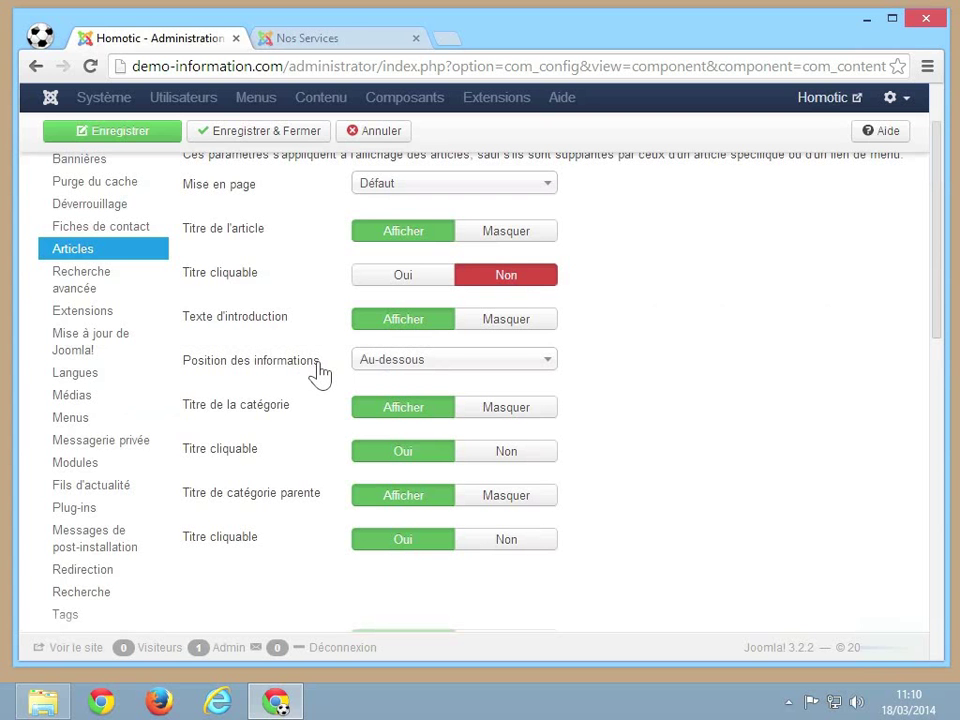
click(352, 38)
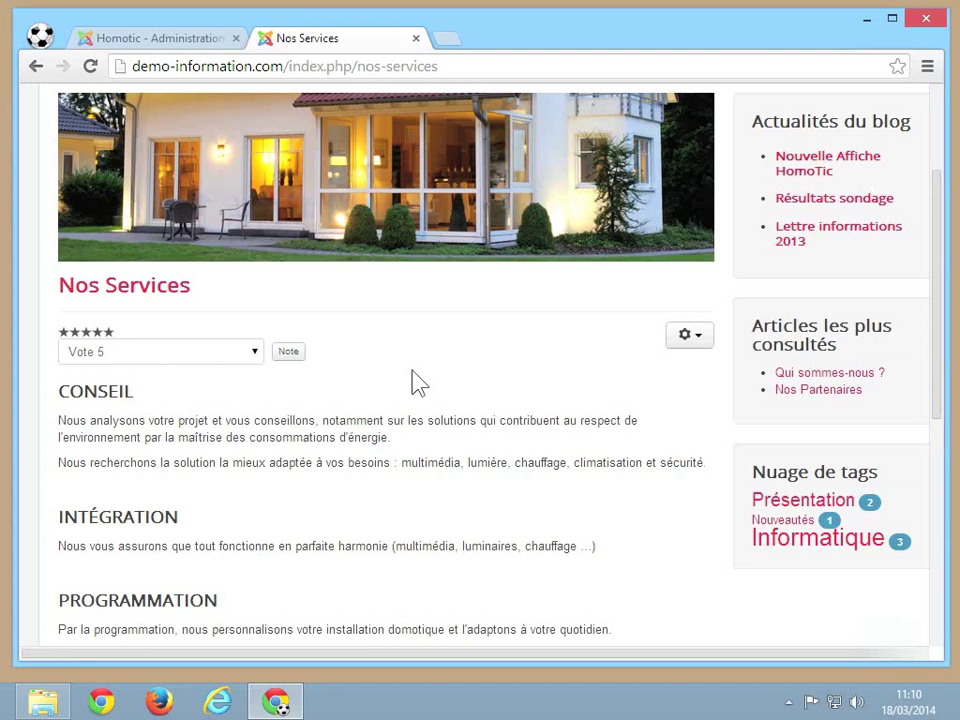
scroll(414, 381, down, 5)
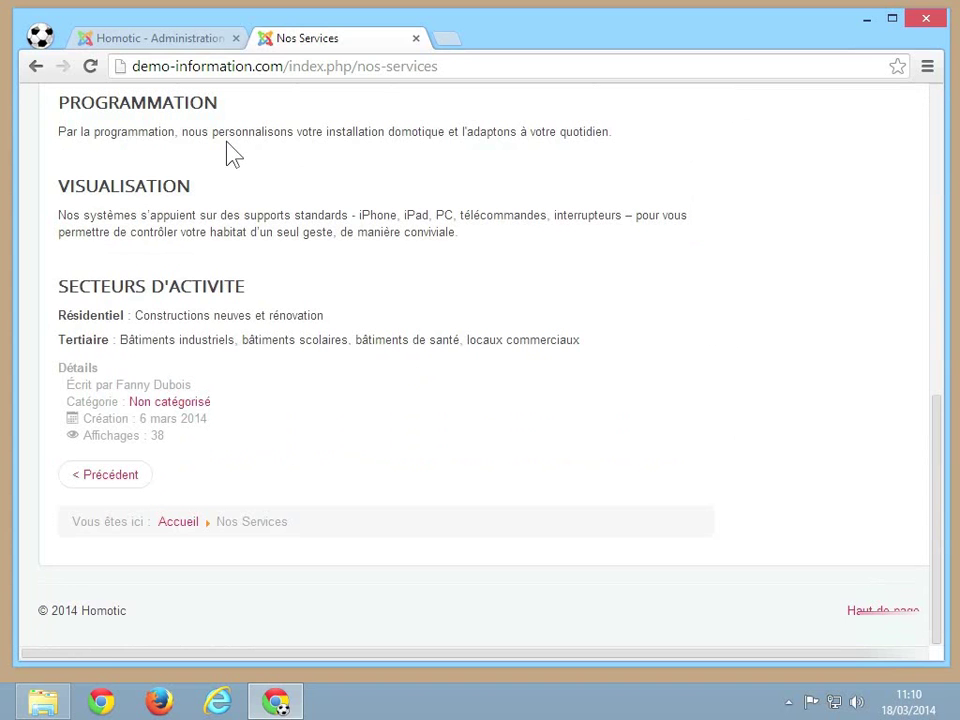
click(197, 44)
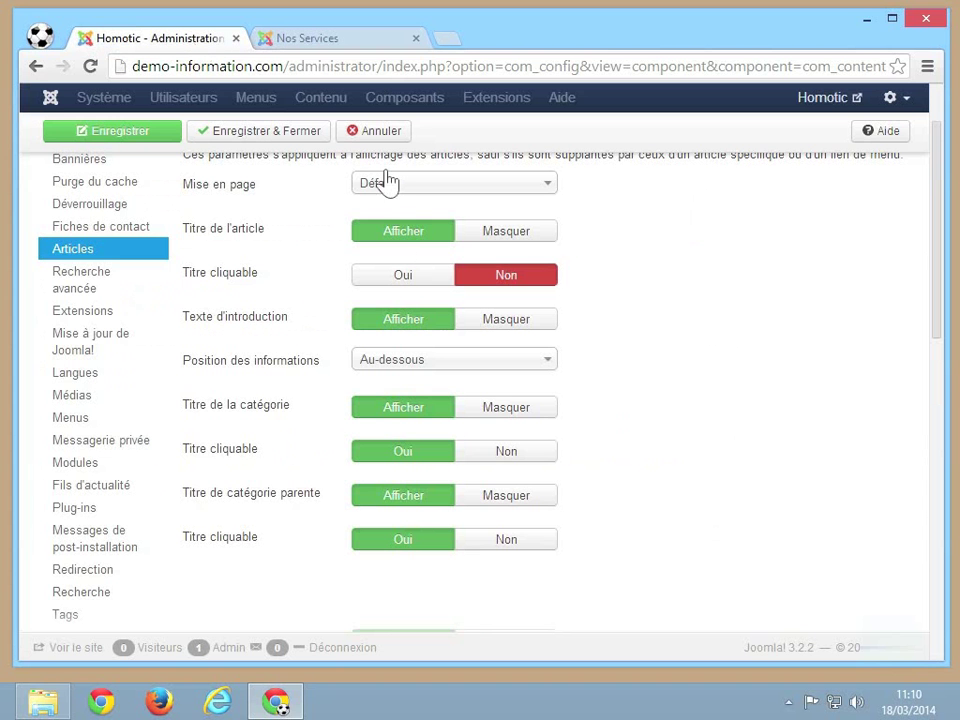
click(463, 362)
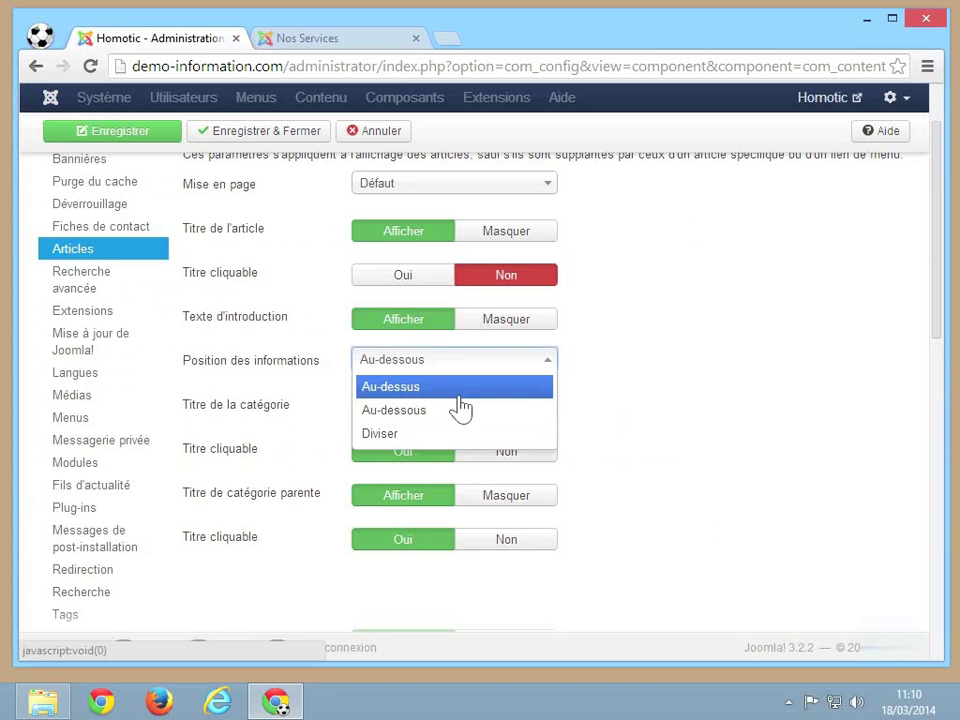
click(635, 387)
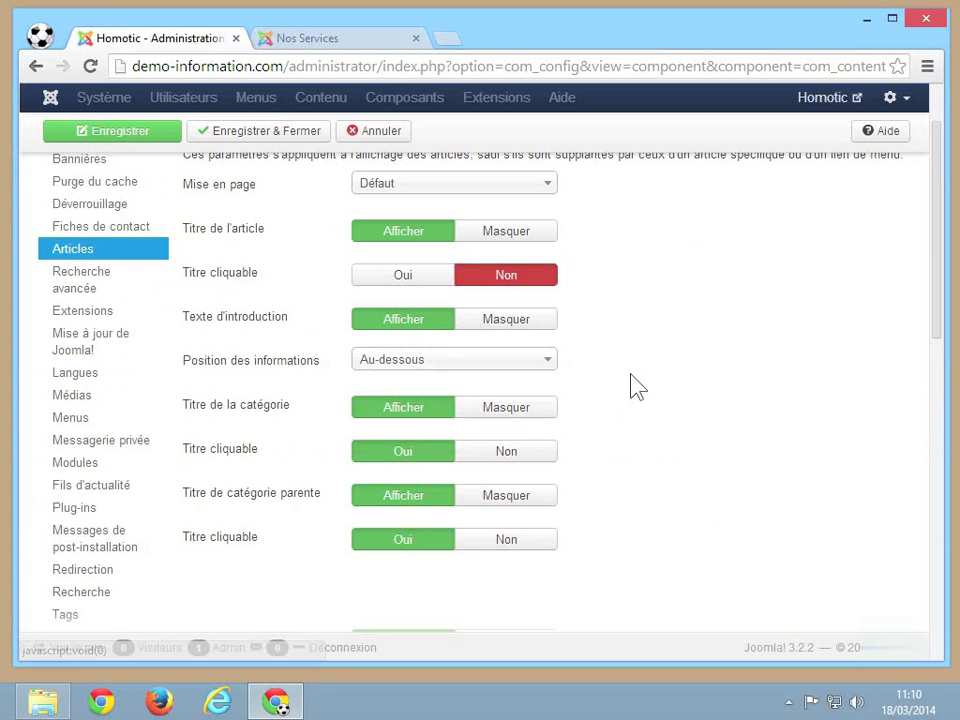
Hide the category title and parent category title in articles, and set both of their Titre cliquable options to Non.
click(508, 410)
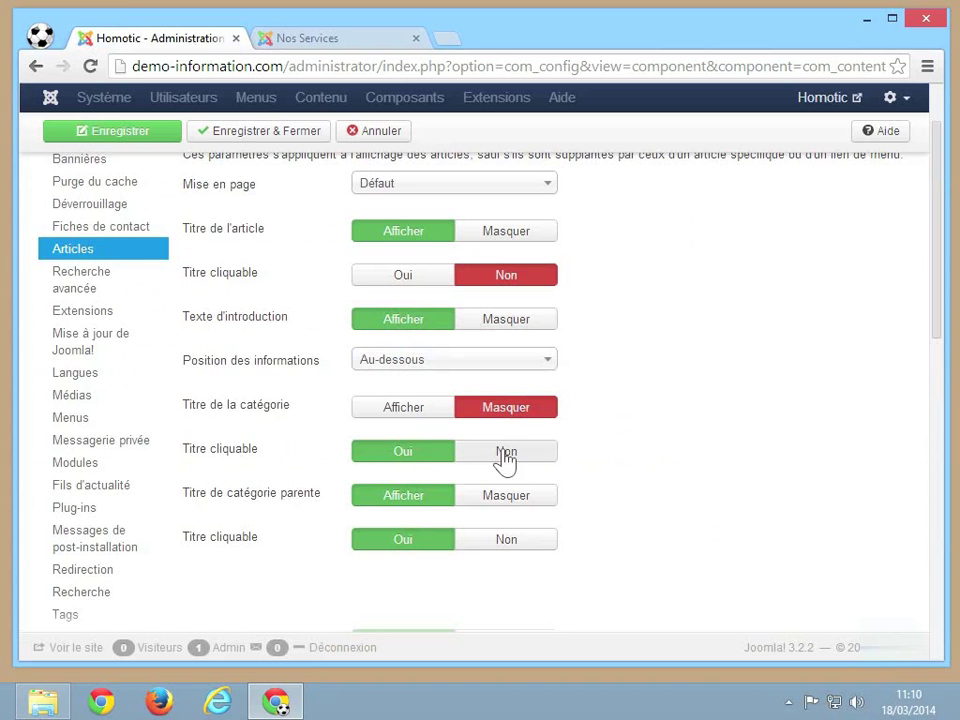
click(506, 453)
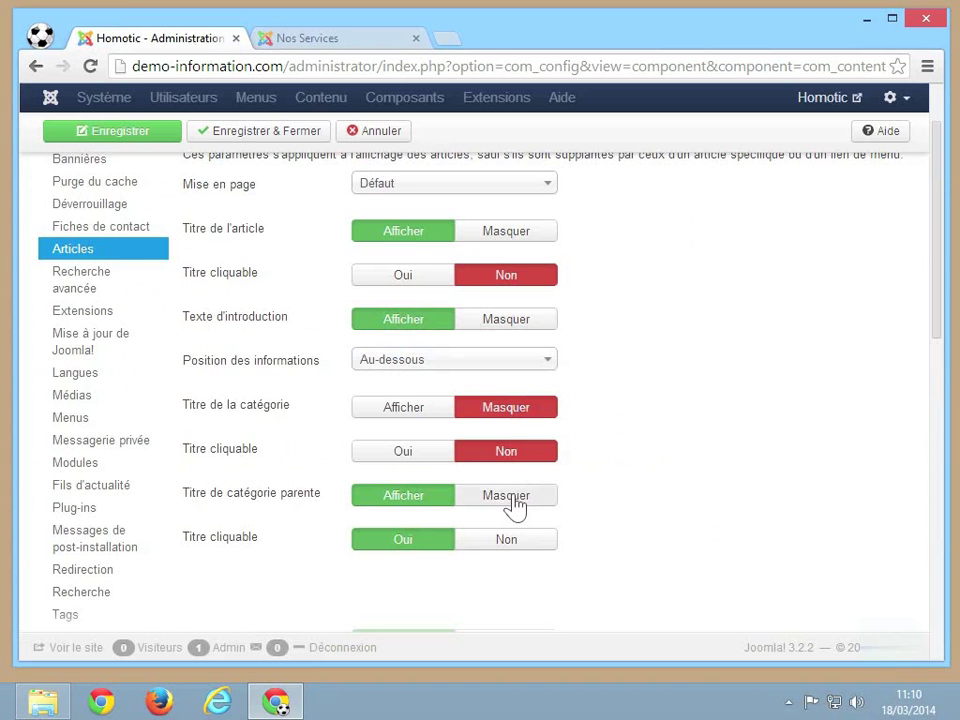
click(515, 505)
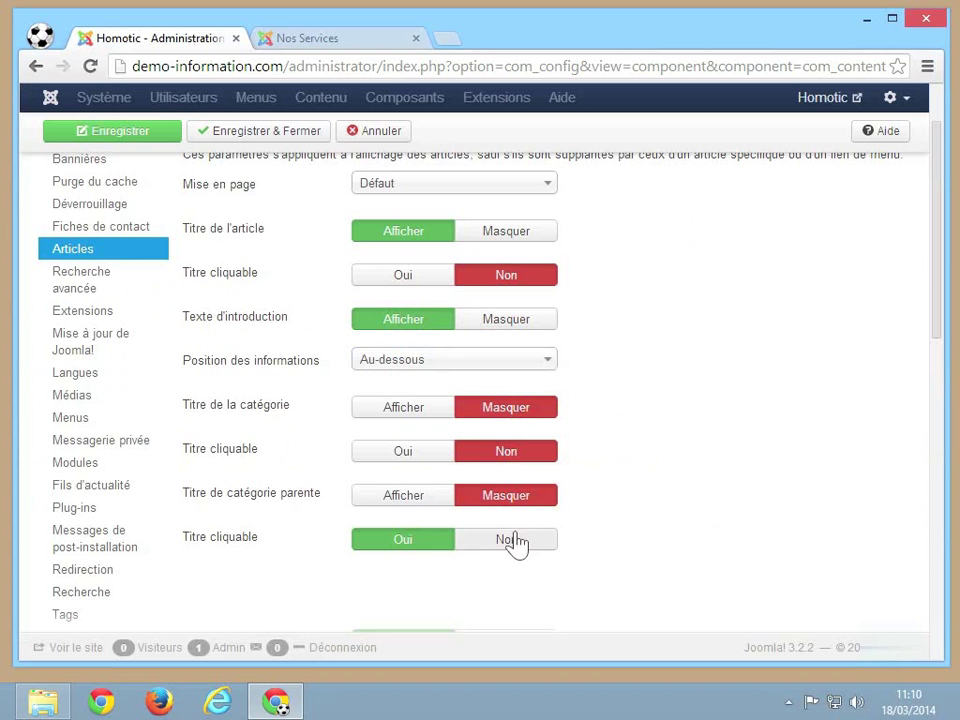
click(516, 540)
Set Auteur de l'article and Date de création to Masquer in the article parameters.
scroll(718, 497, down, 2)
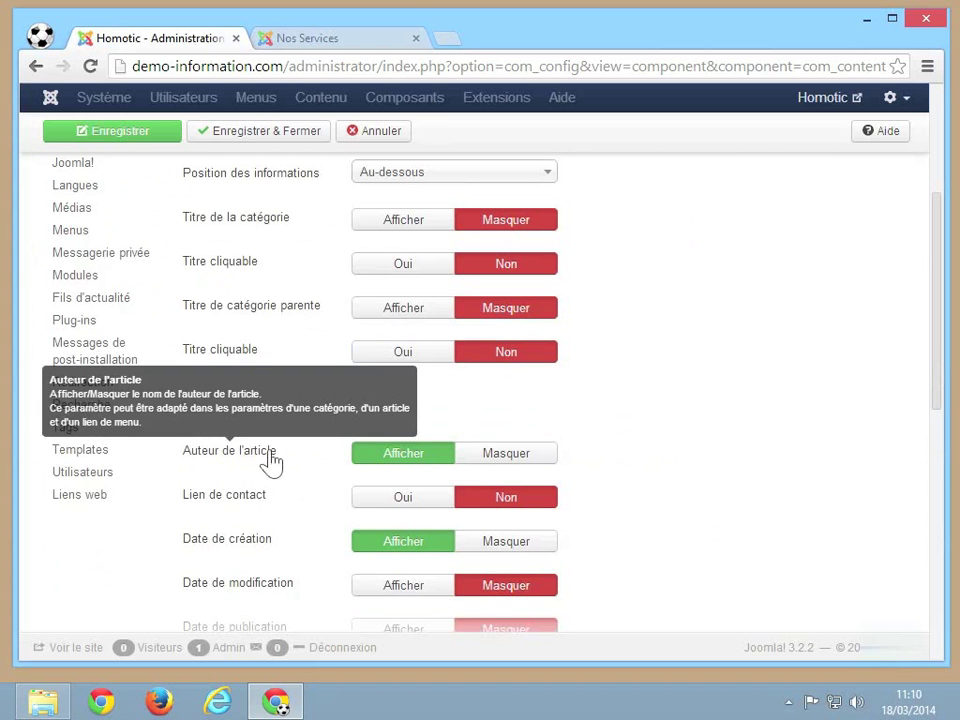
click(506, 460)
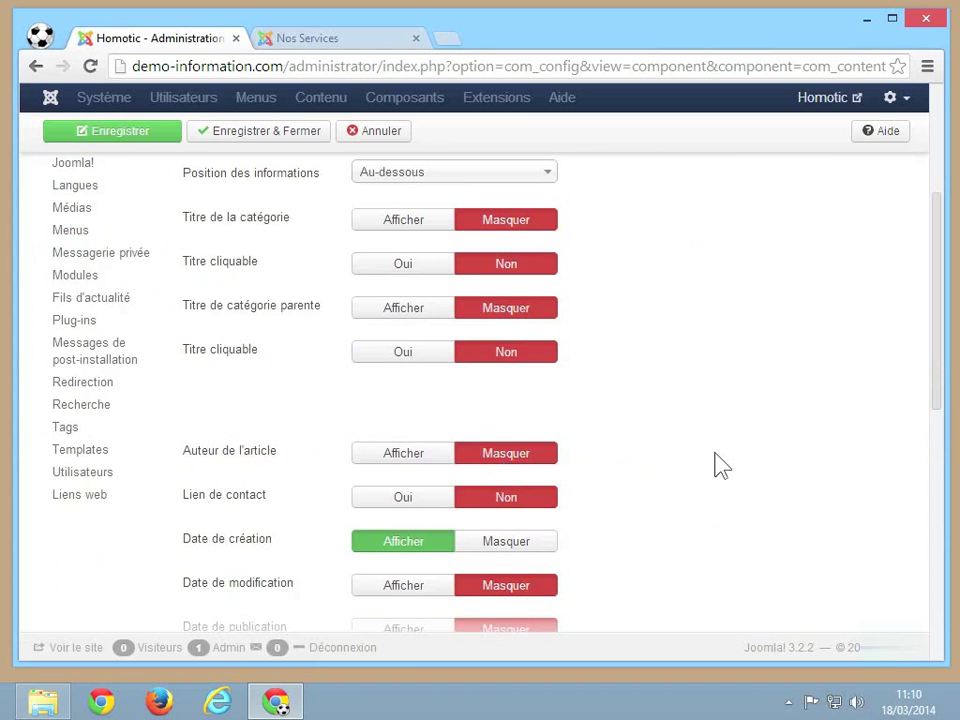
scroll(722, 465, down, 1)
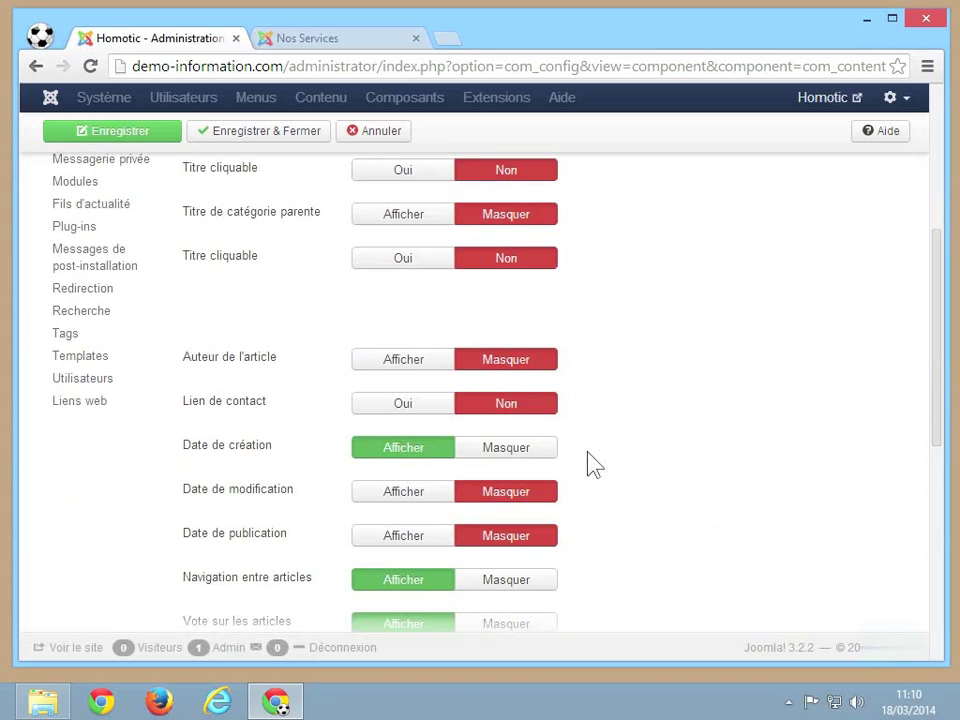
click(494, 452)
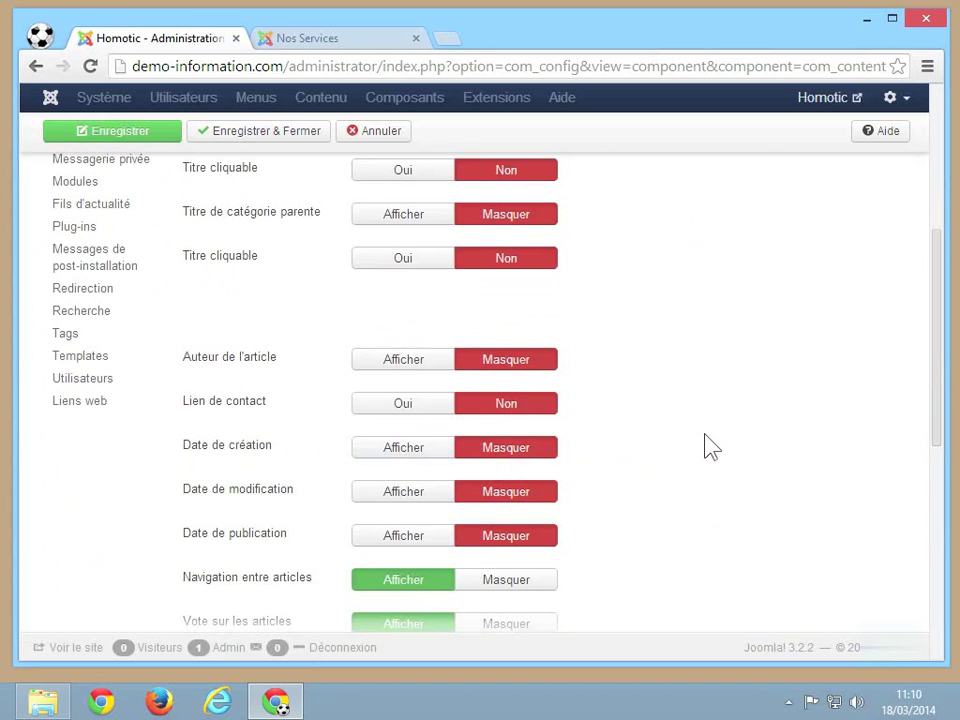
Compare the article navigation and voting parameters with the corresponding elements on the Nos Services page.
scroll(711, 447, down, 1)
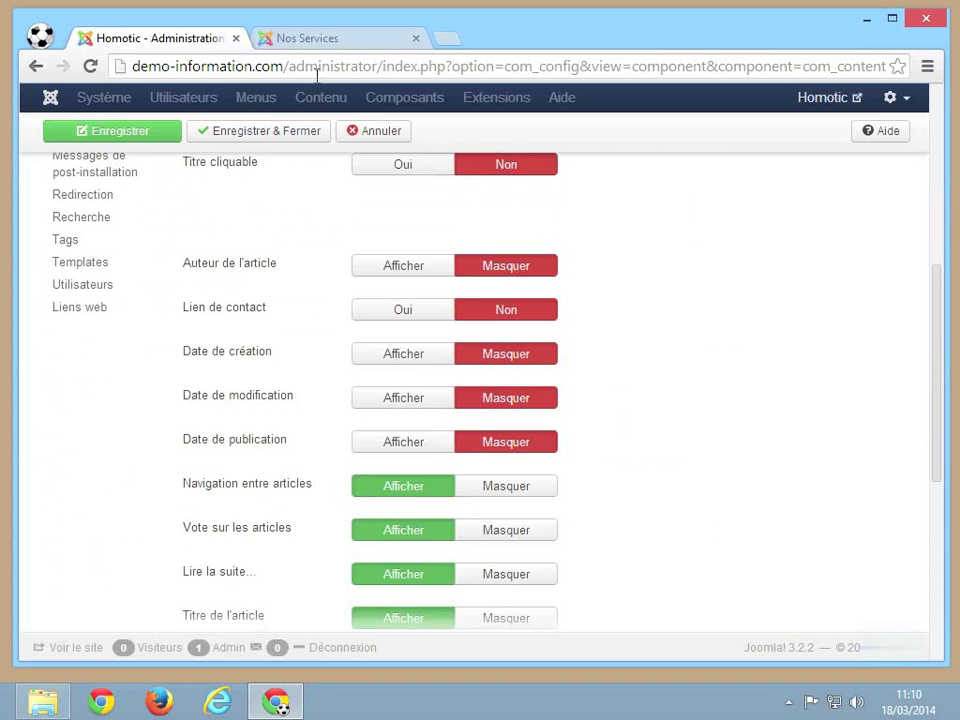
click(334, 40)
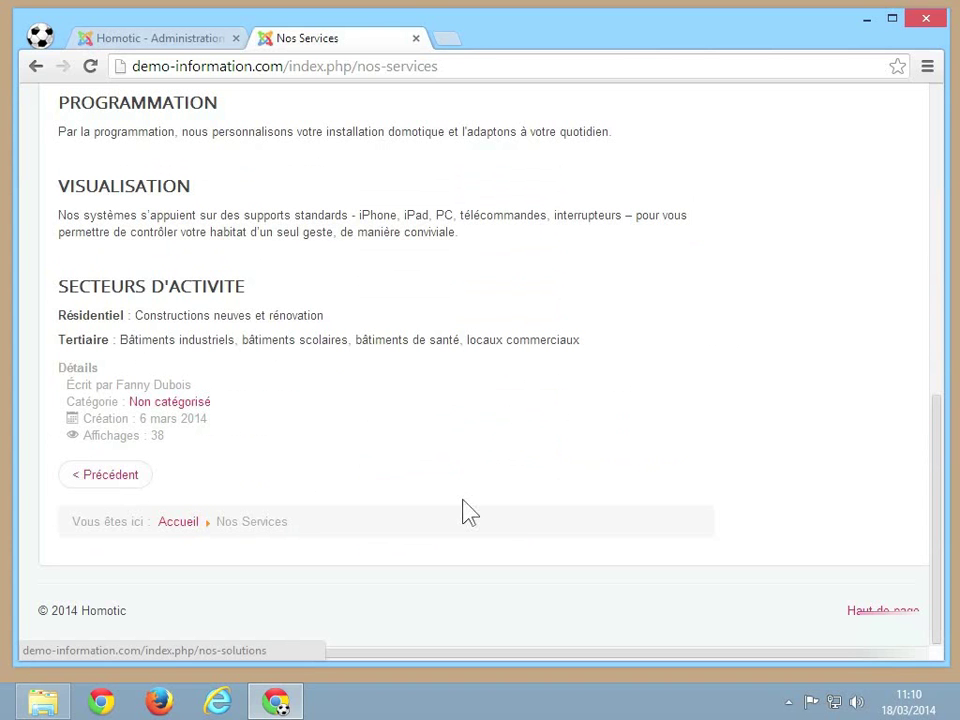
click(177, 44)
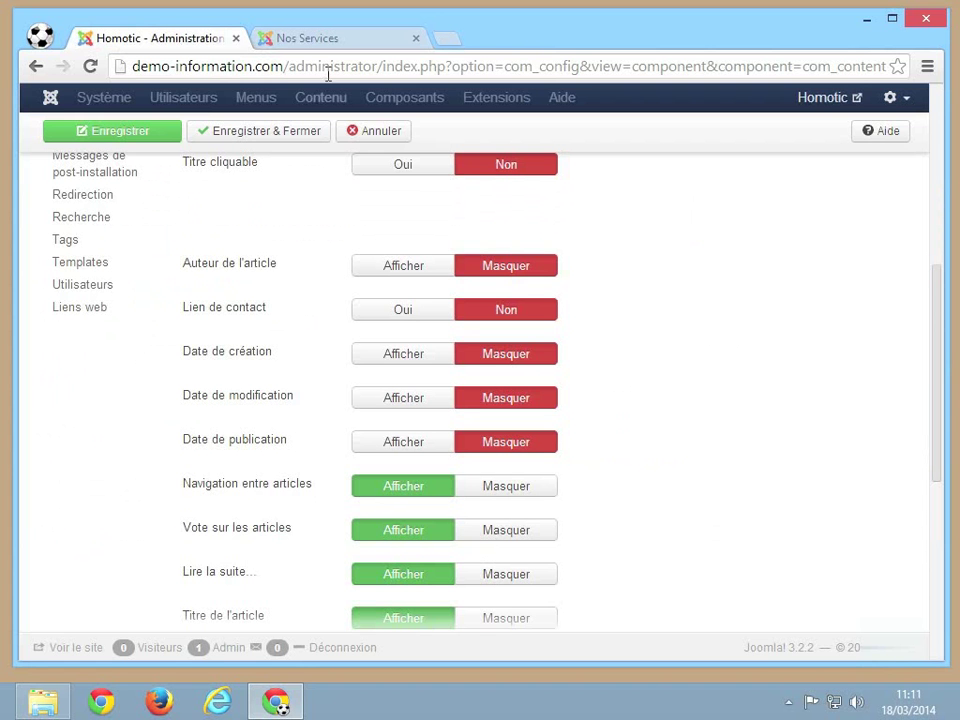
click(324, 42)
scroll(305, 281, up, 10)
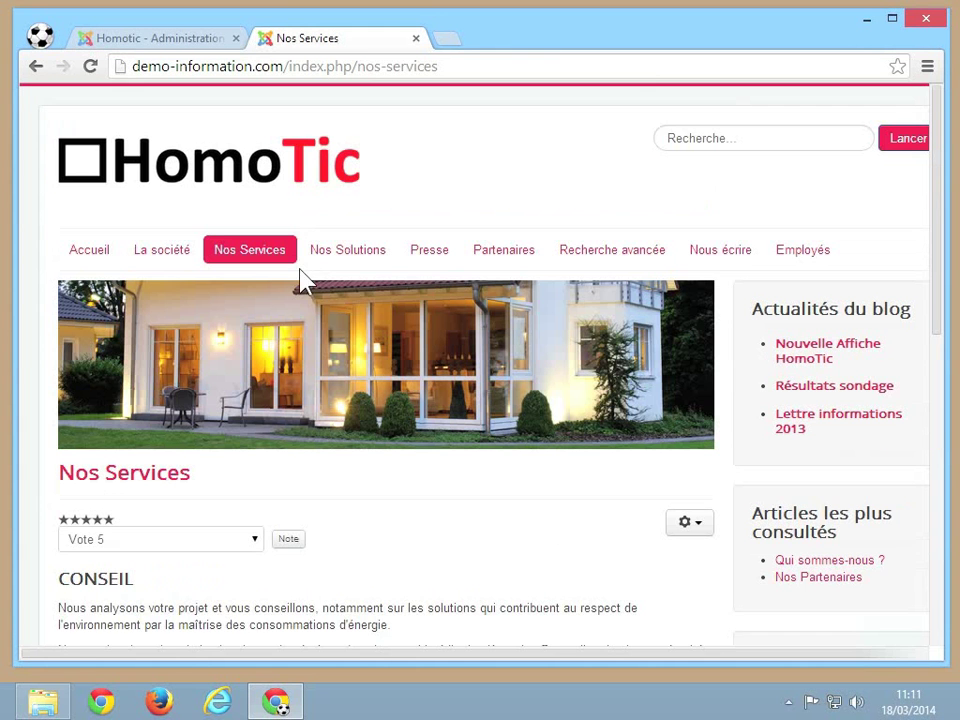
View the vote choices on the Nos Services page and set Vote sur les articles to Masquer in the article parameters.
click(252, 541)
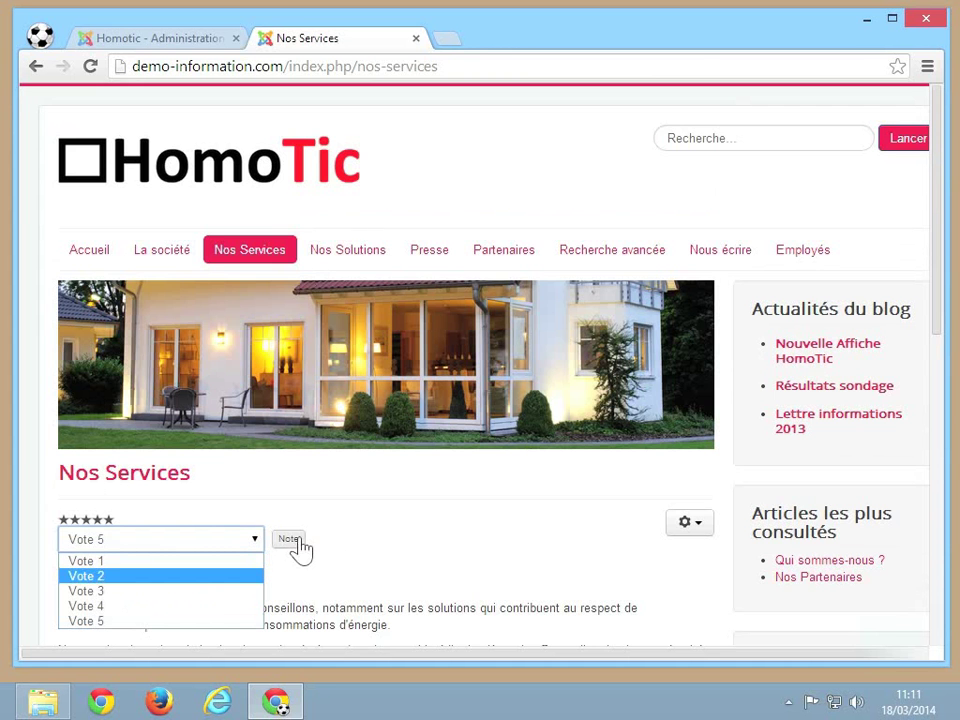
click(189, 44)
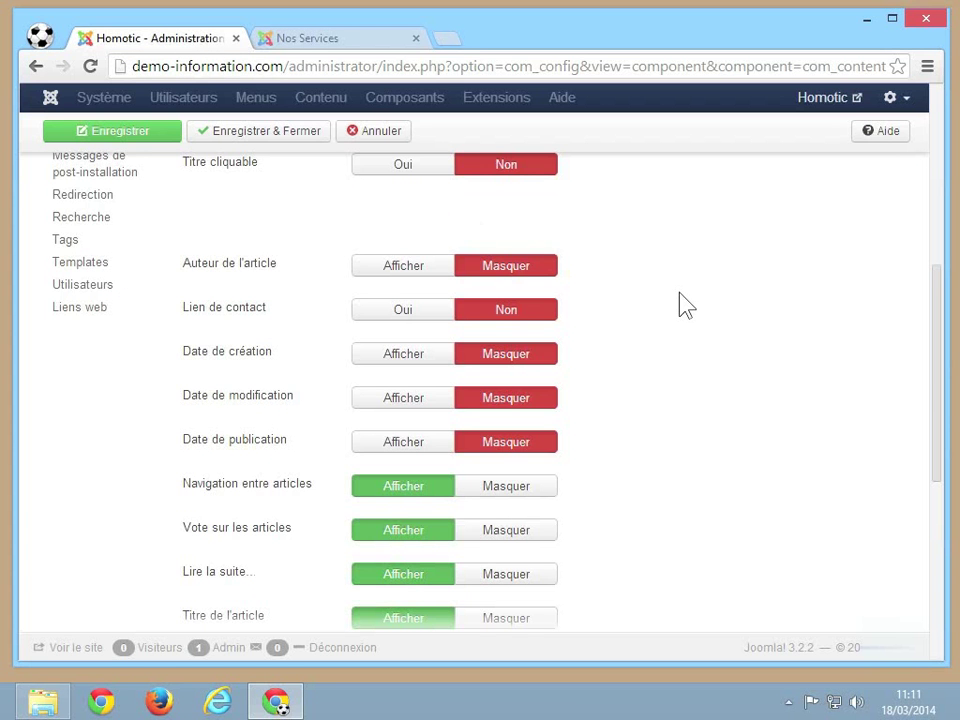
scroll(679, 293, down, 2)
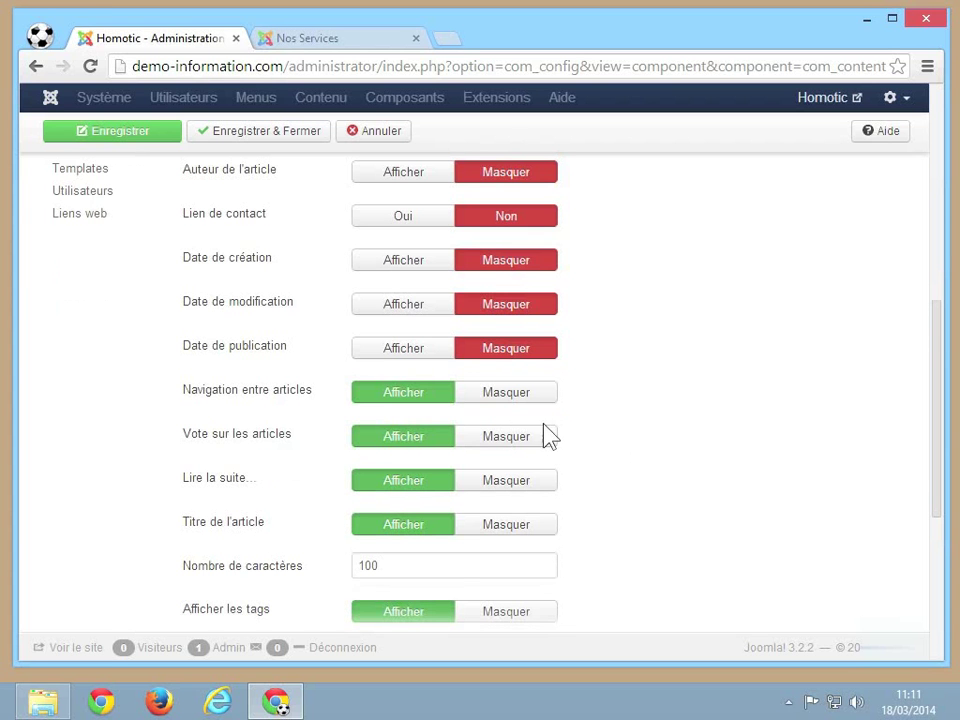
click(511, 439)
Compare the Lire la suite, Titre de l'article and Nombre de caractères parameters with the read-more link on the Accueil page.
mouse_move(242, 492)
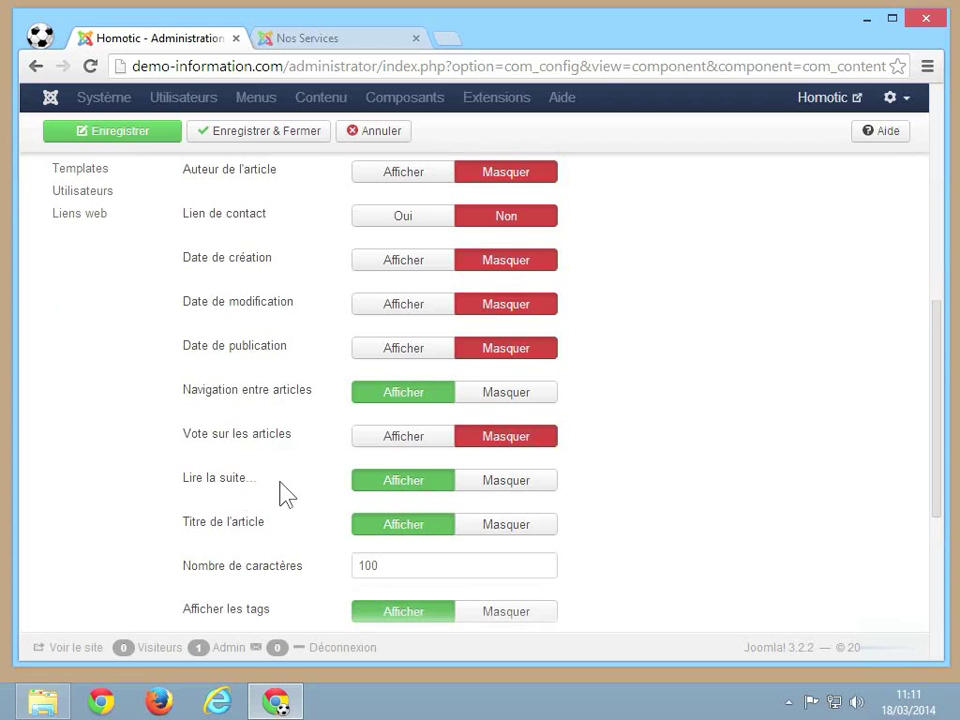
click(345, 43)
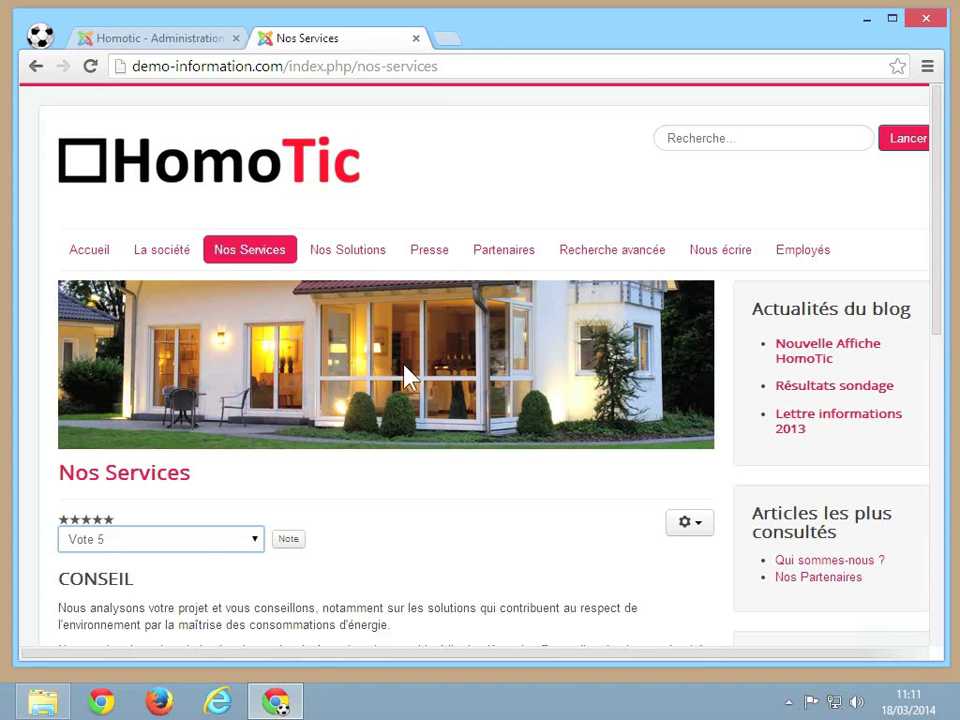
click(104, 253)
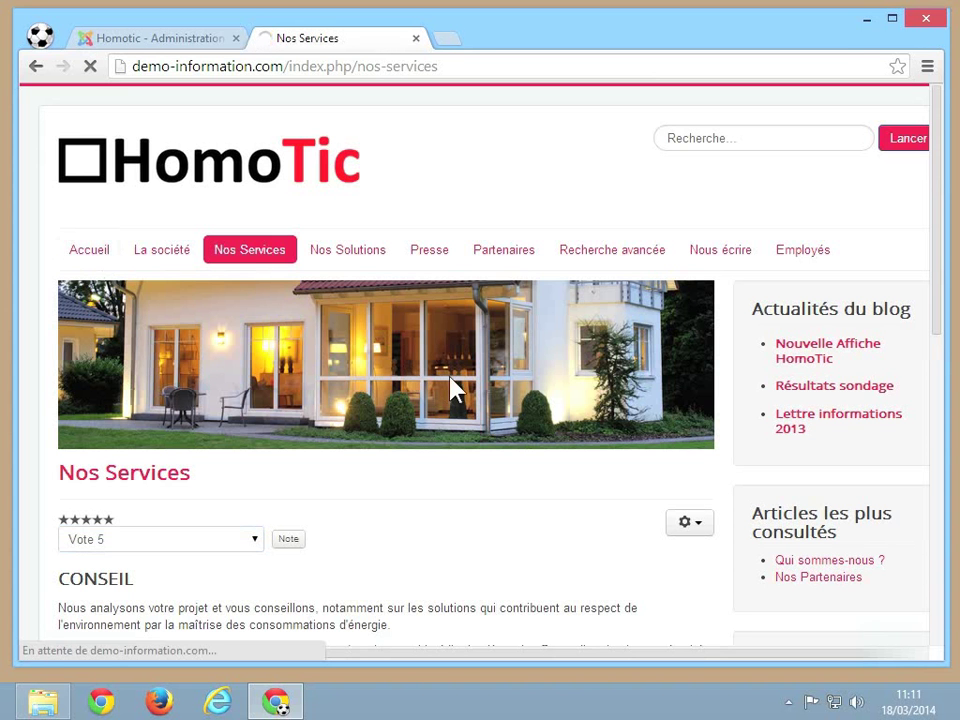
scroll(327, 497, down, 1)
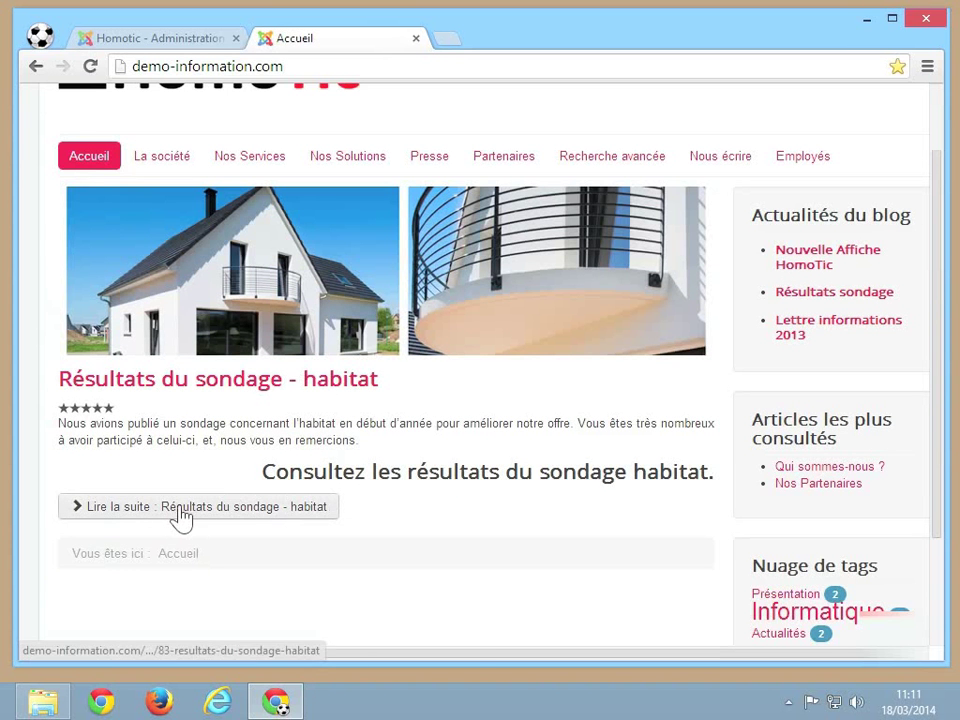
click(180, 40)
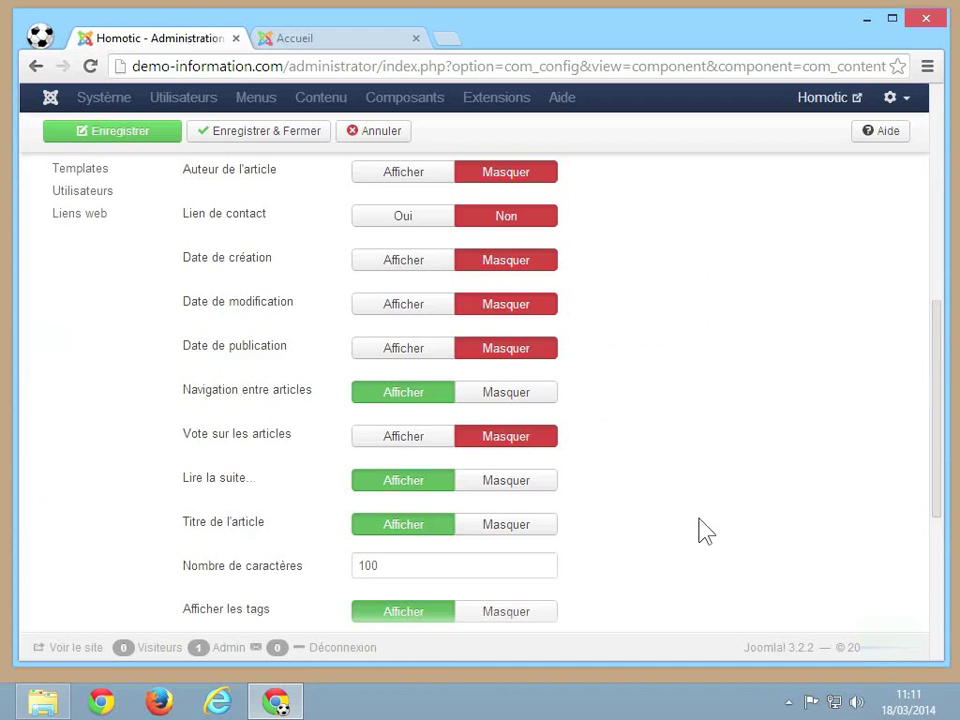
scroll(699, 529, down, 1)
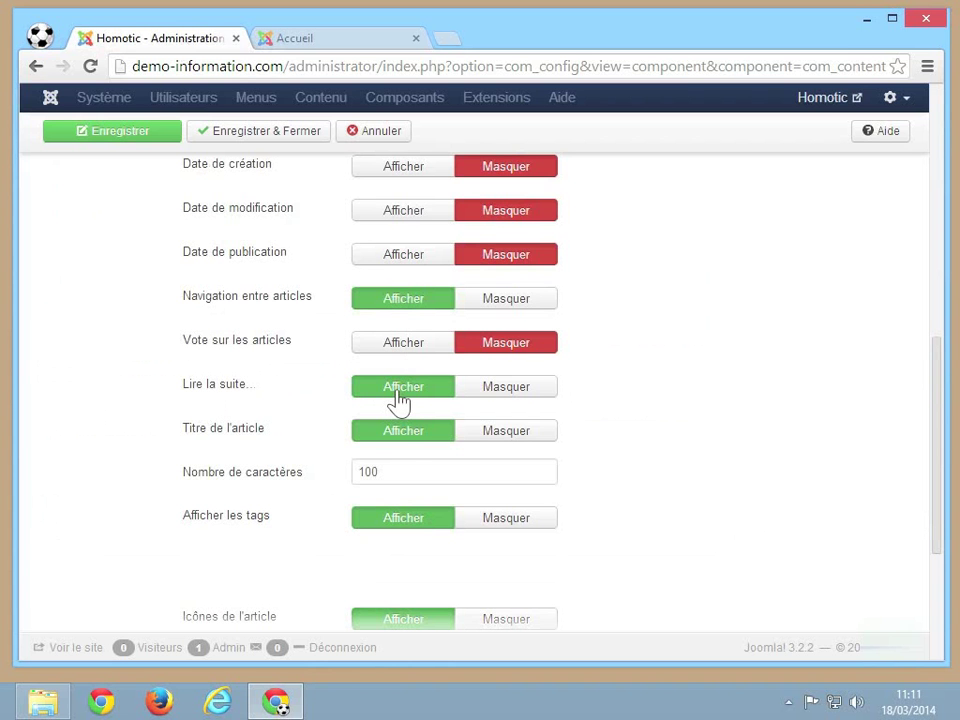
click(408, 463)
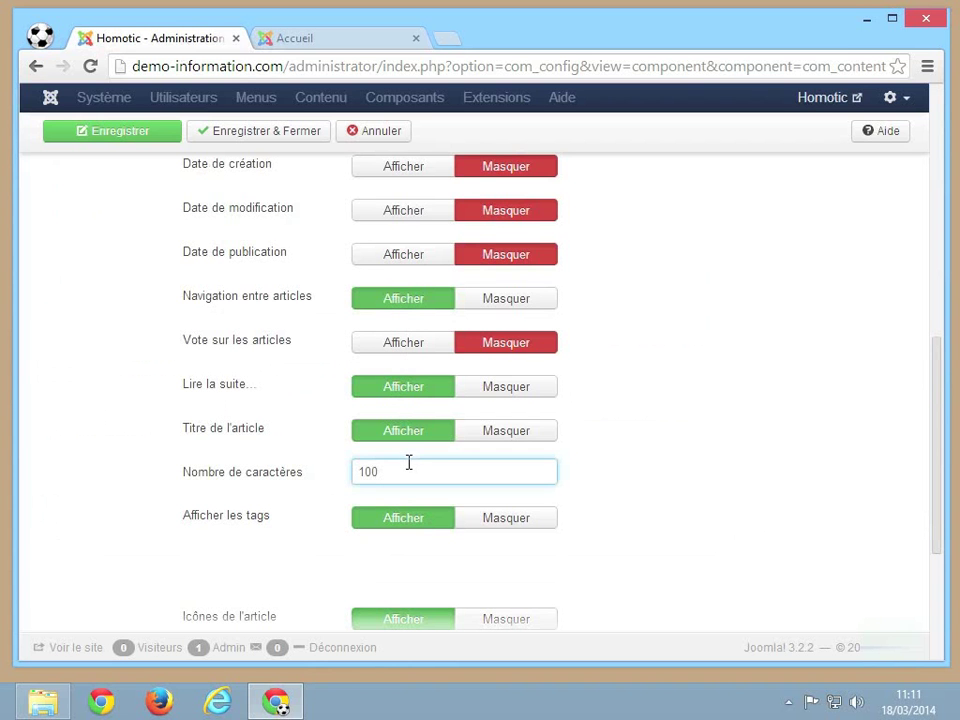
click(343, 38)
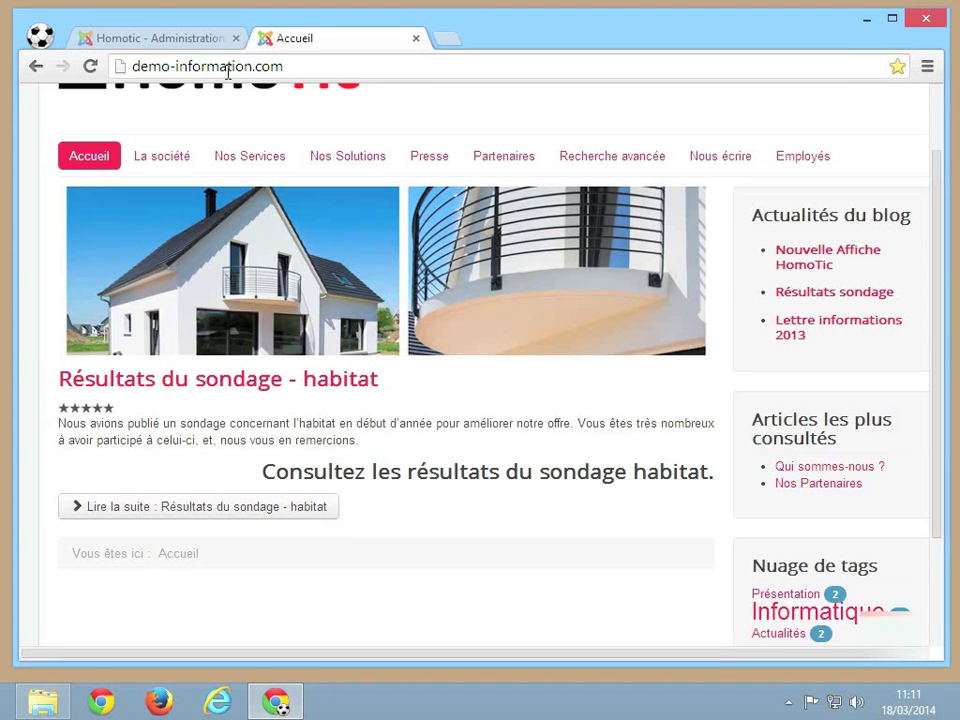
click(208, 42)
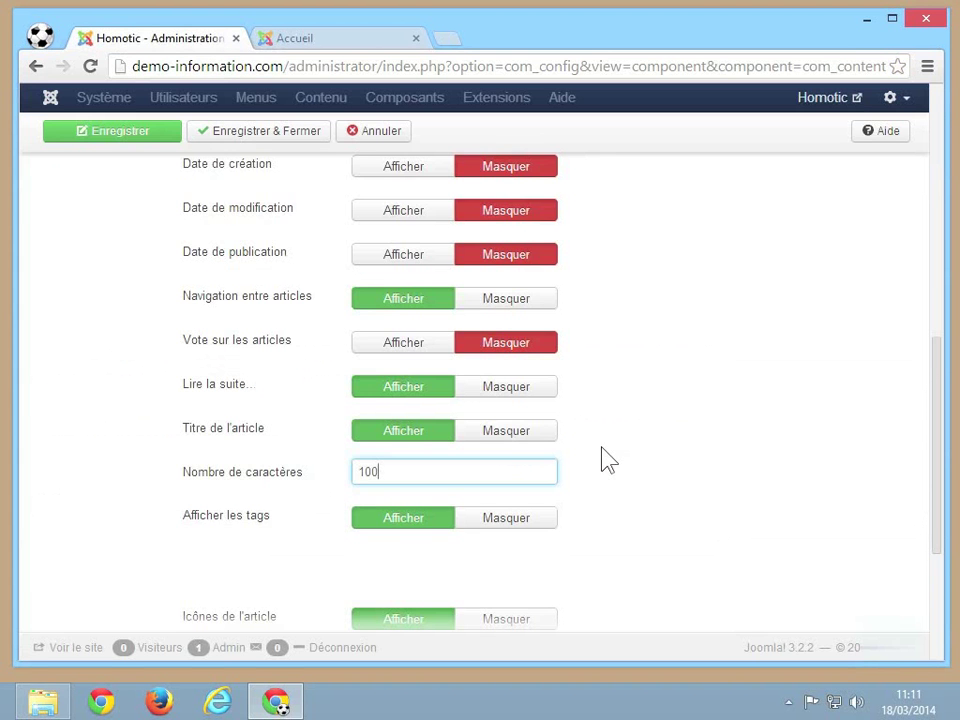
Review the tag and article icon parameters and view the print and e-mail options on the Nos Services page.
scroll(605, 460, down, 1)
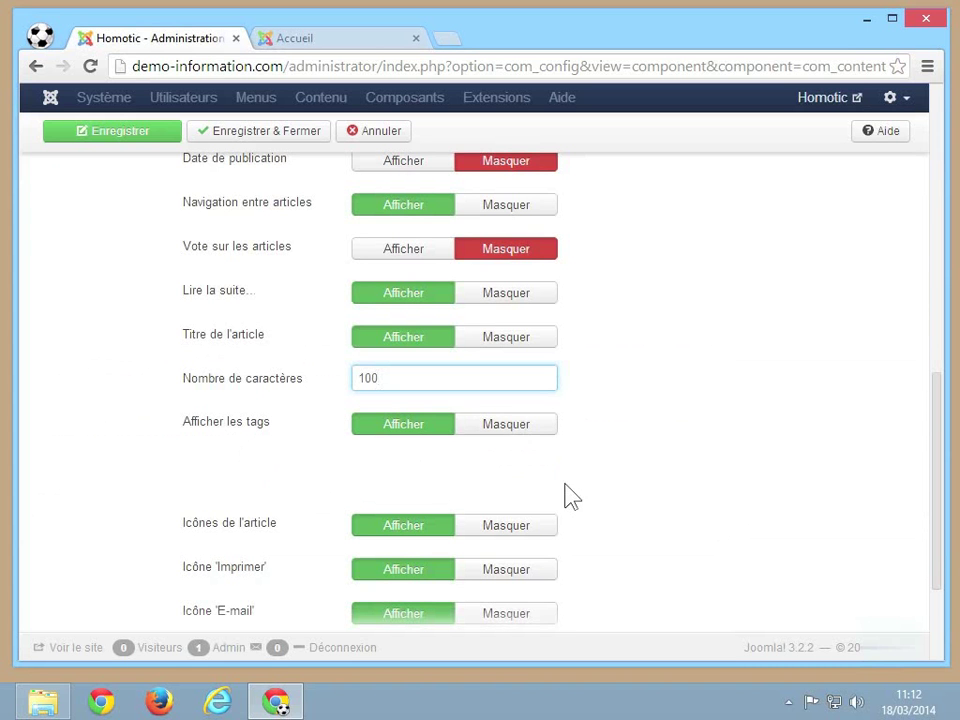
scroll(568, 495, down, 1)
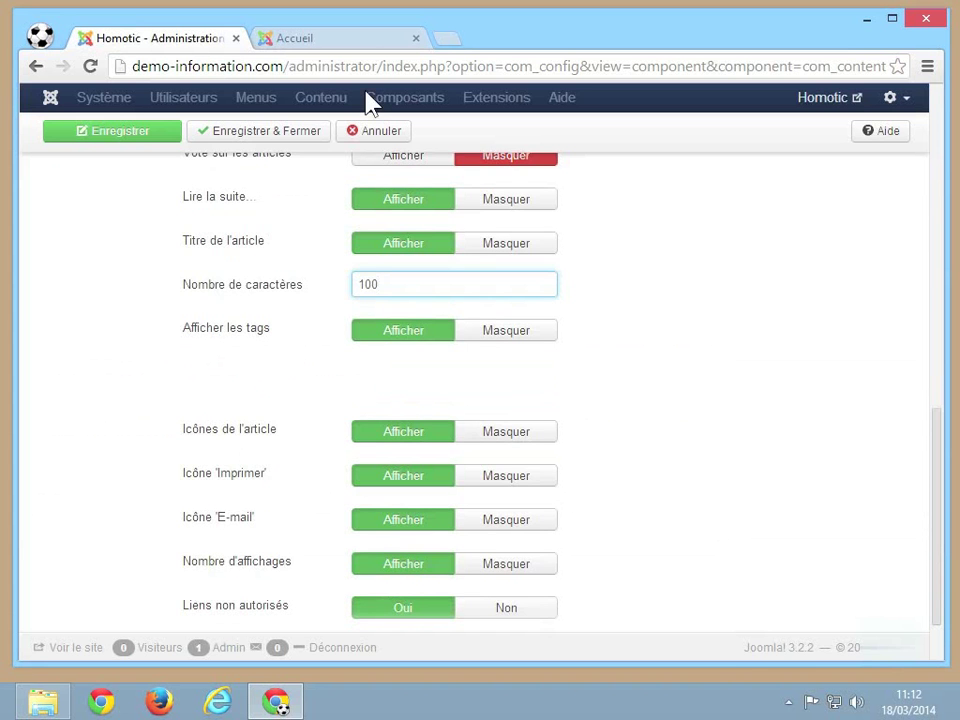
click(360, 42)
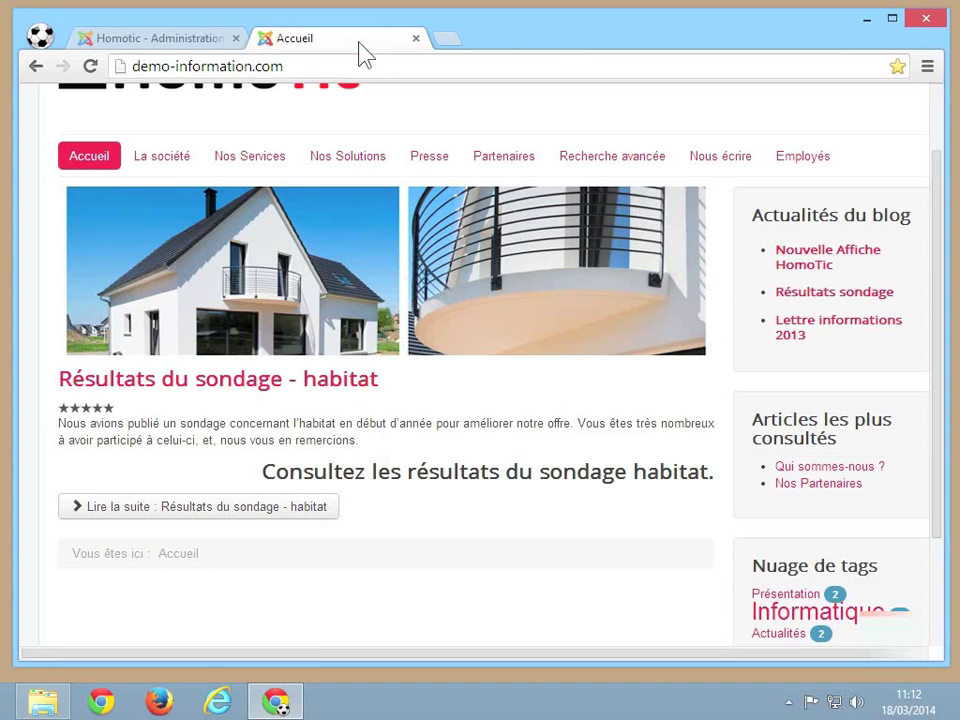
click(245, 160)
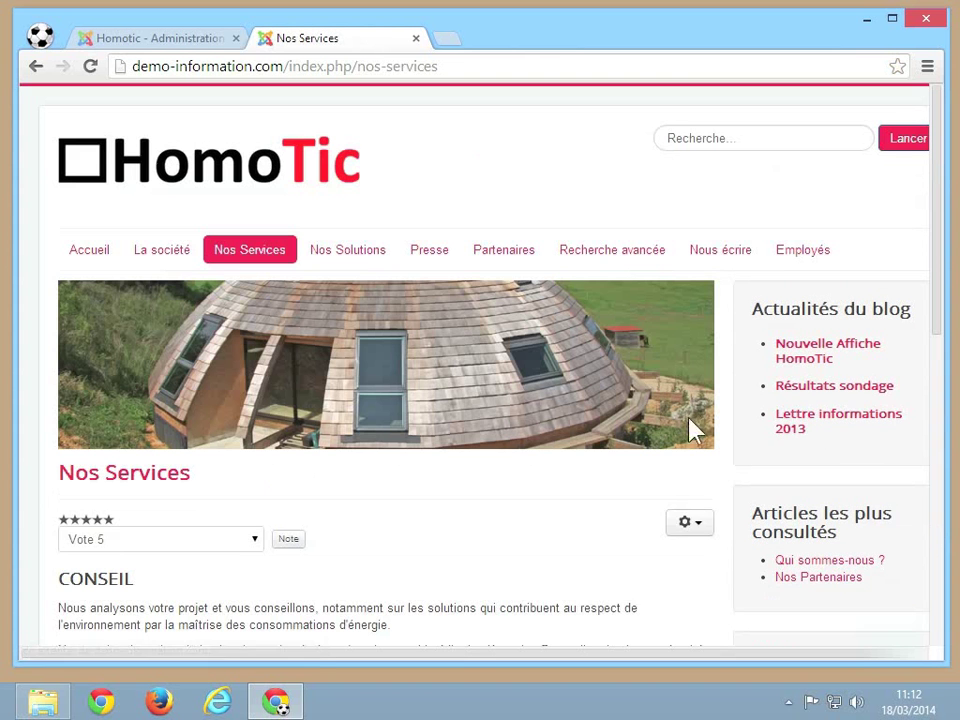
click(694, 524)
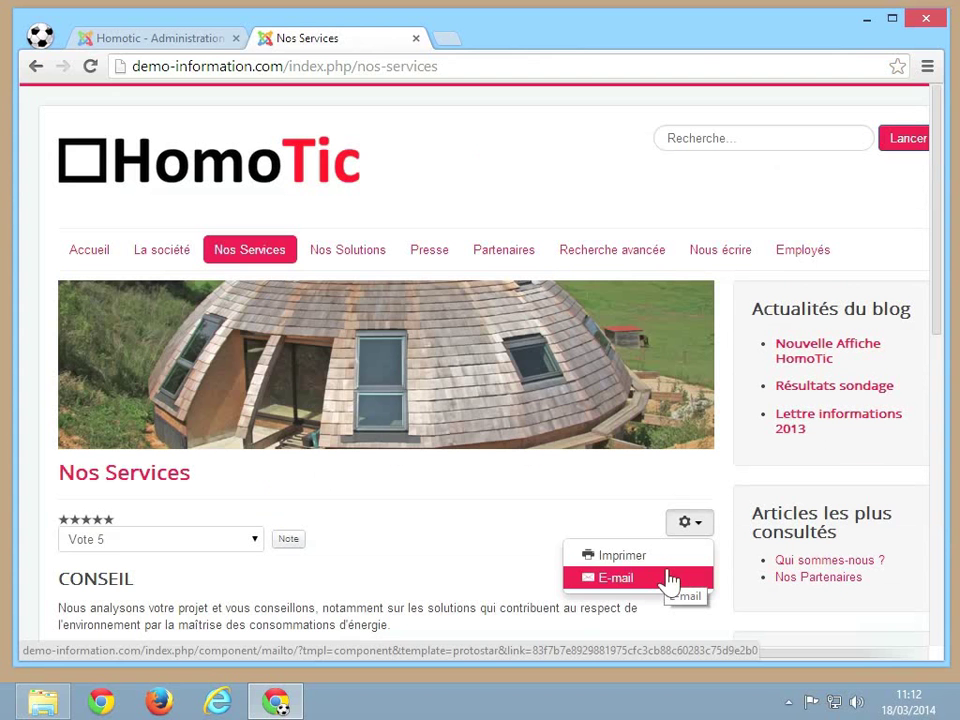
Set Icônes de l'article, Icône 'Imprimer' and Icône 'E-mail' to Masquer in the article parameters.
click(186, 40)
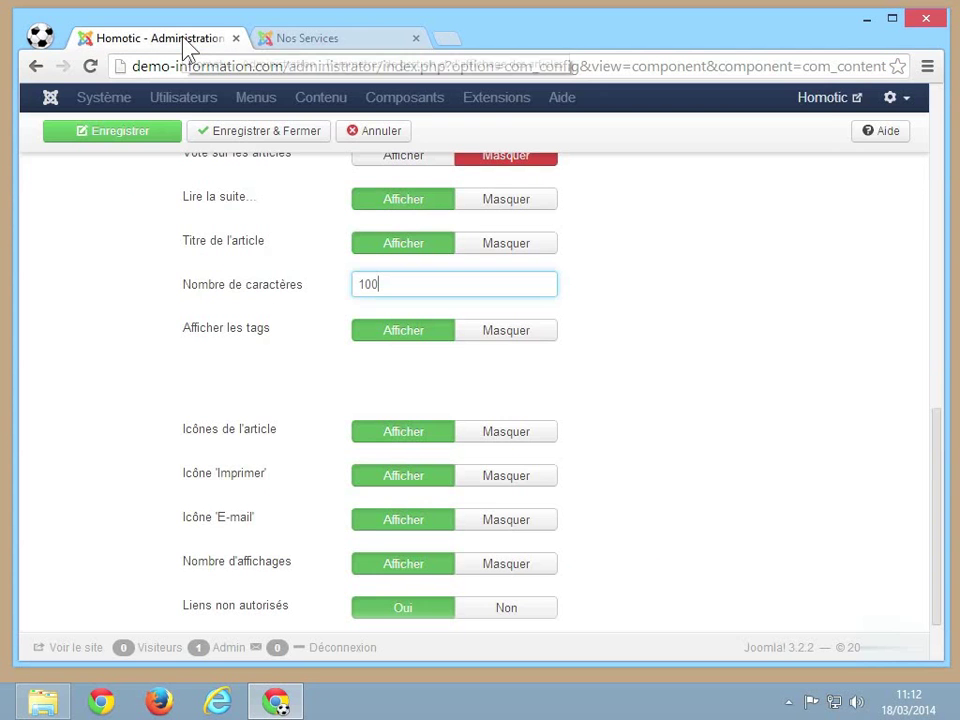
click(515, 440)
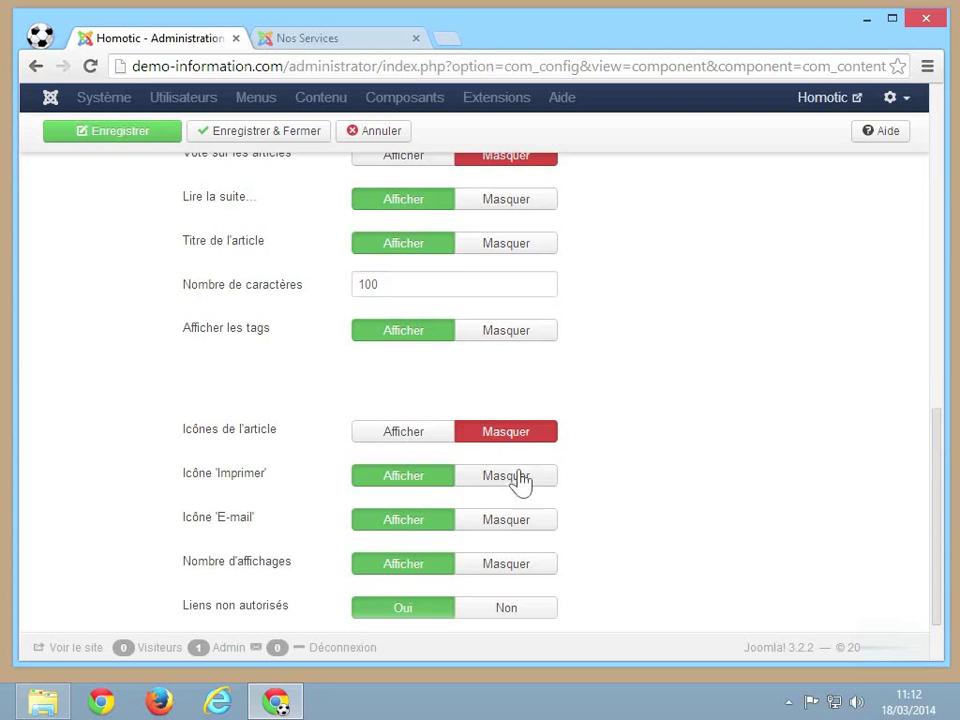
click(516, 479)
click(530, 520)
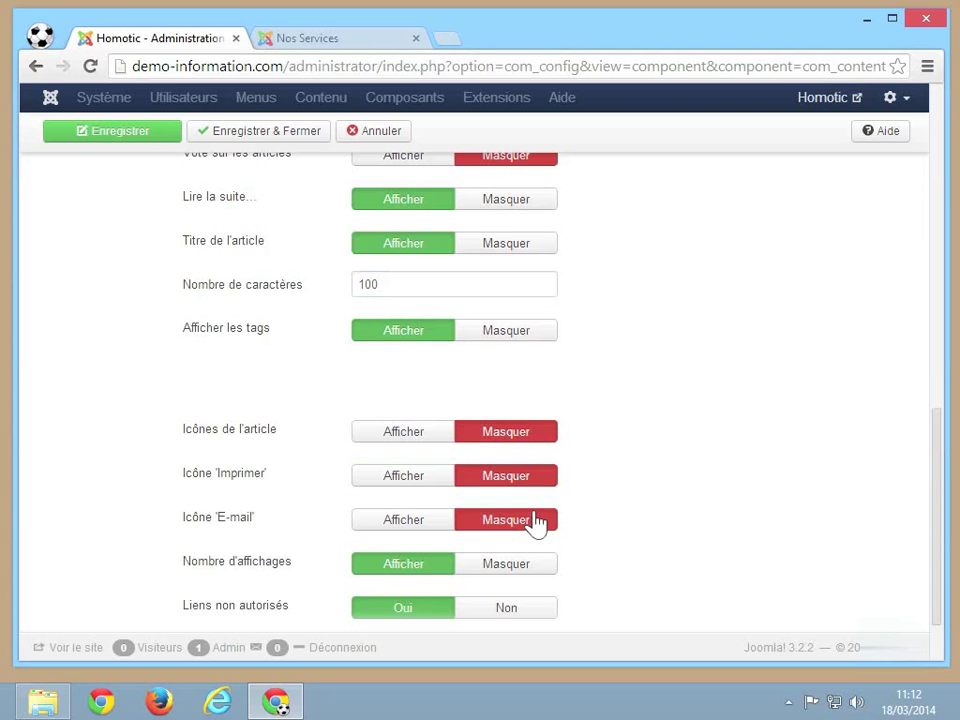
View the available choices for Positionnement des liens without changing the setting.
scroll(676, 508, down, 1)
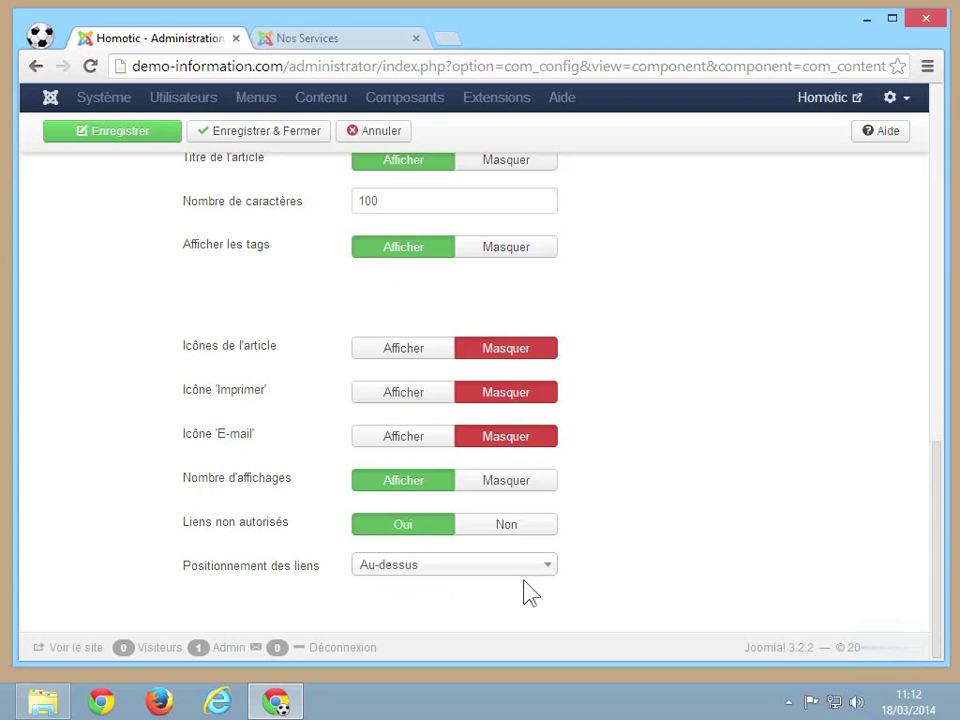
click(415, 574)
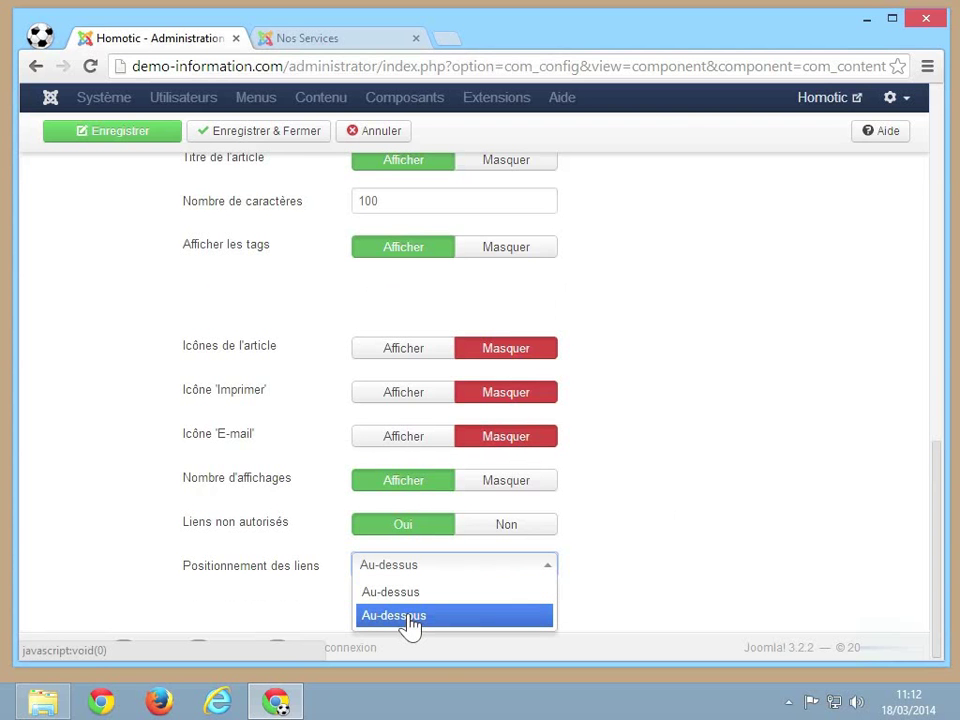
click(767, 398)
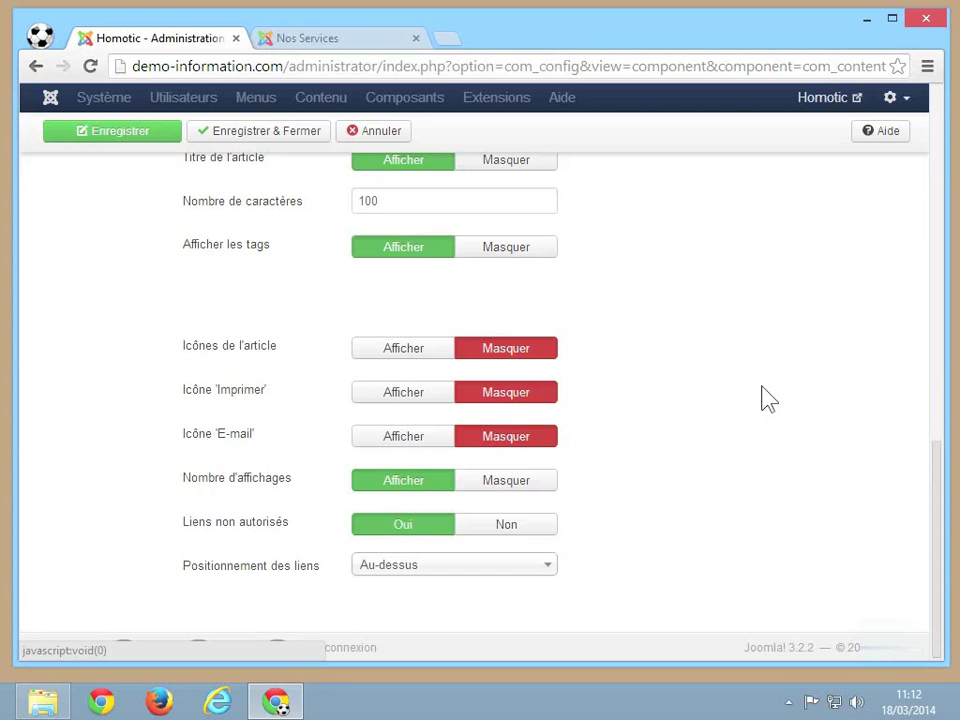
Save the global article parameters and reload the Nos Services page.
click(146, 140)
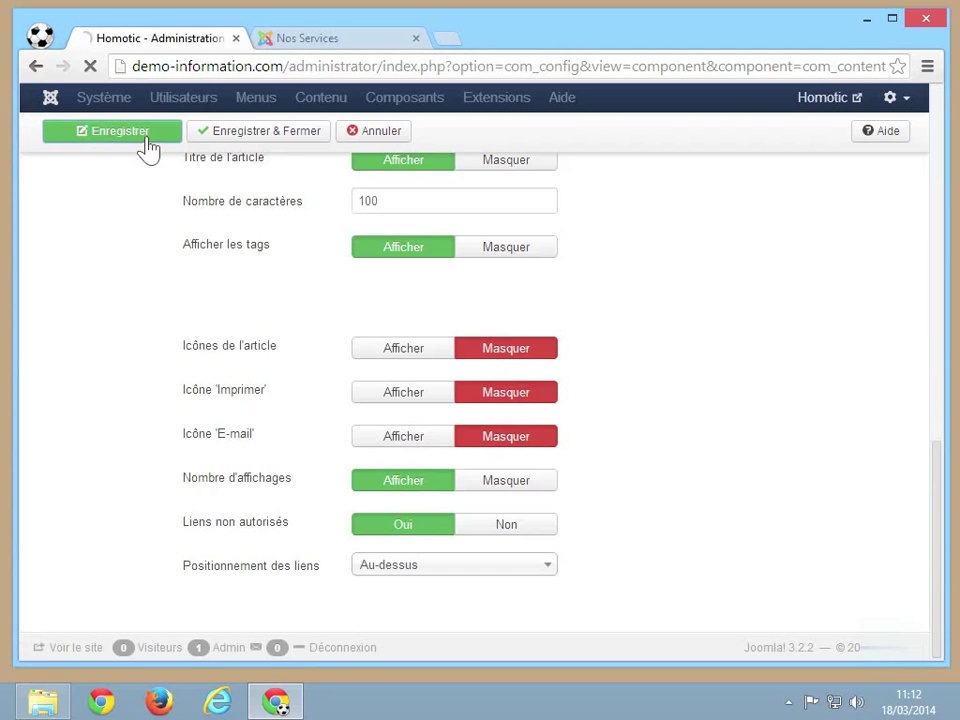
click(326, 42)
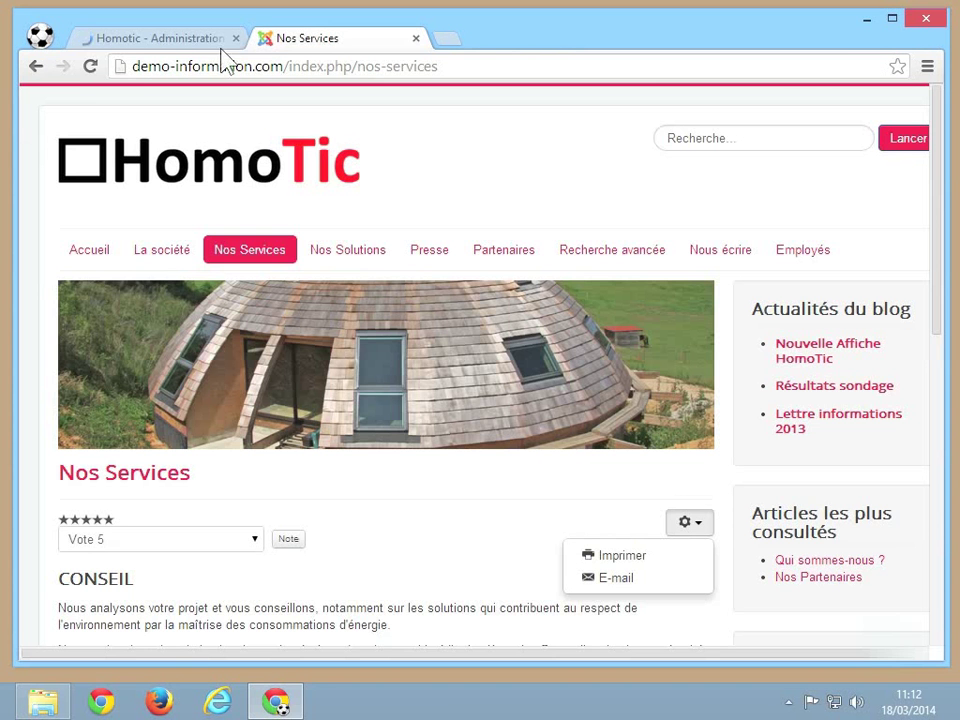
click(90, 67)
Inspect the Nos Services article down to its details block and check the survey article's display on the Accueil page.
mouse_move(500, 258)
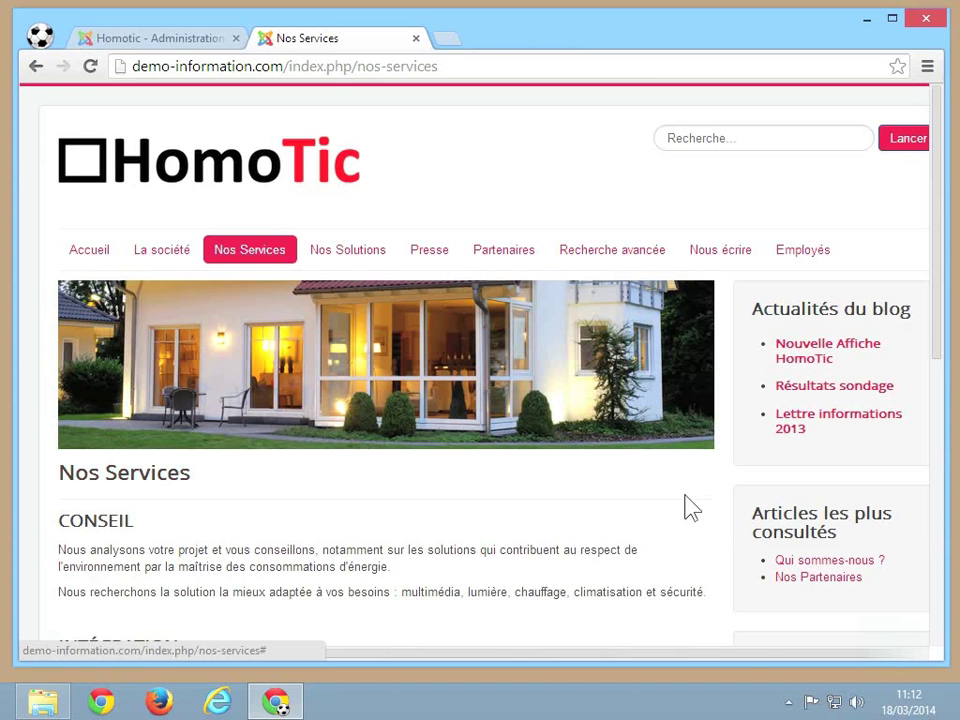
scroll(688, 508, down, 5)
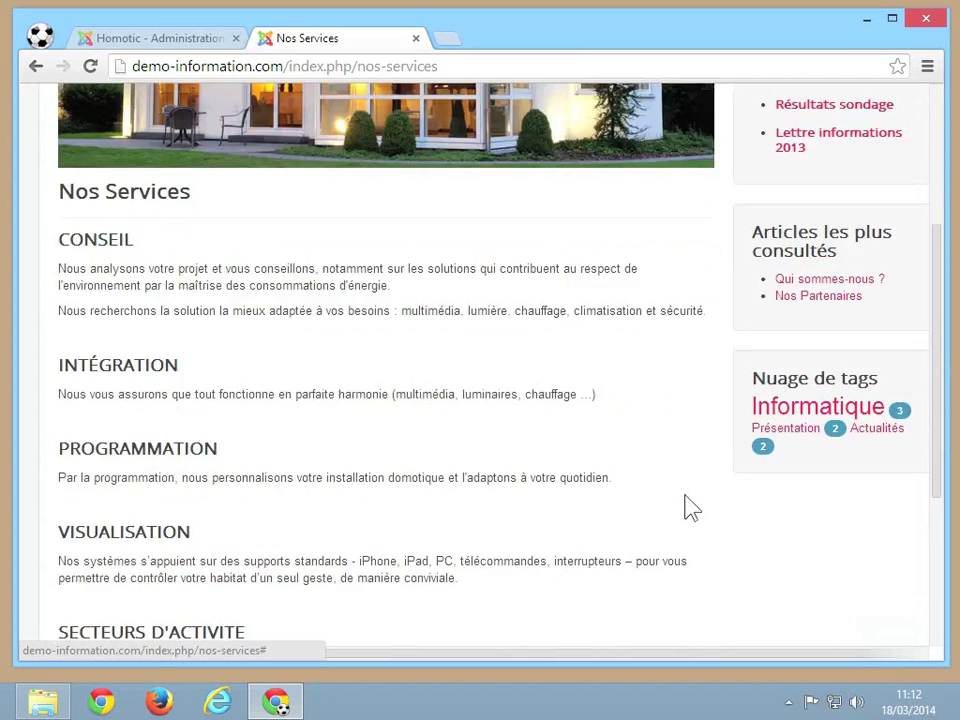
scroll(692, 508, down, 1)
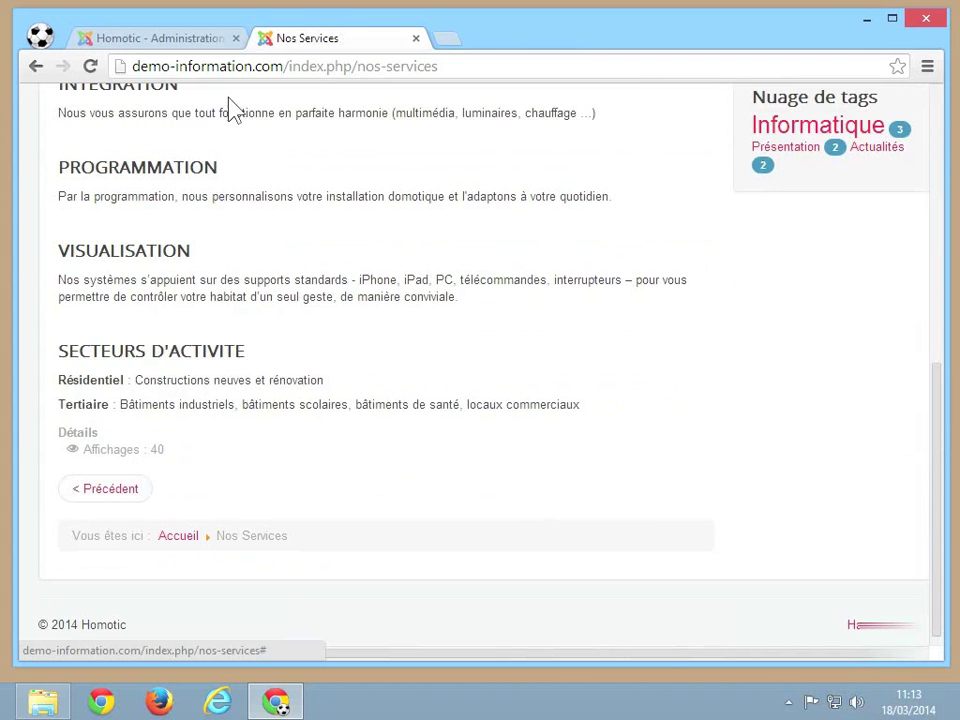
scroll(229, 108, up, 6)
click(60, 250)
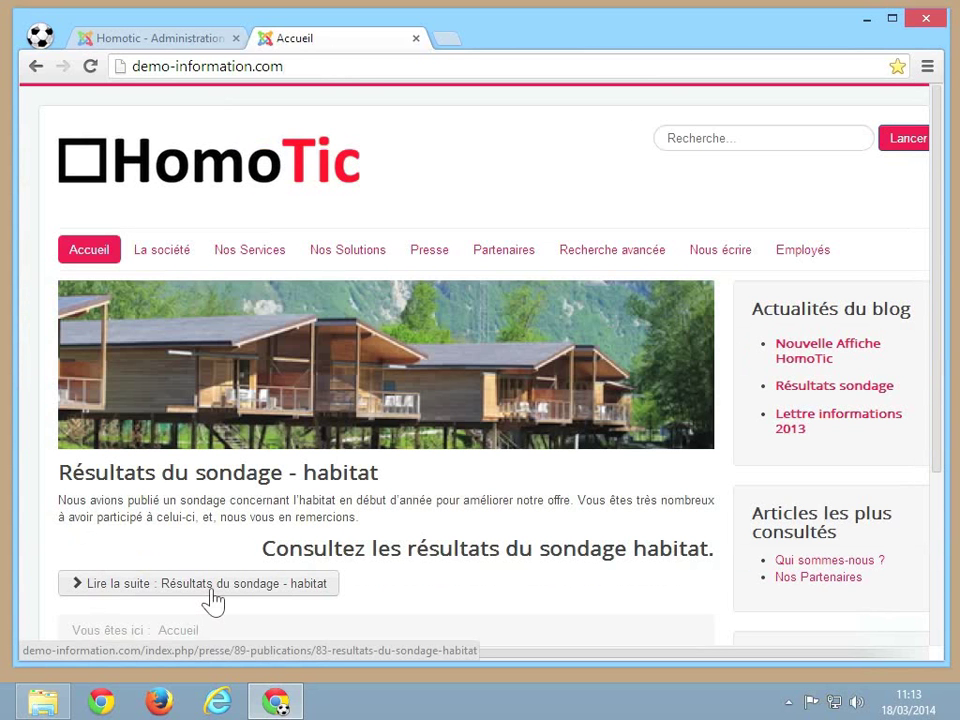
Search the article manager for "service" and open the display parameters of the Nos Services article.
click(180, 42)
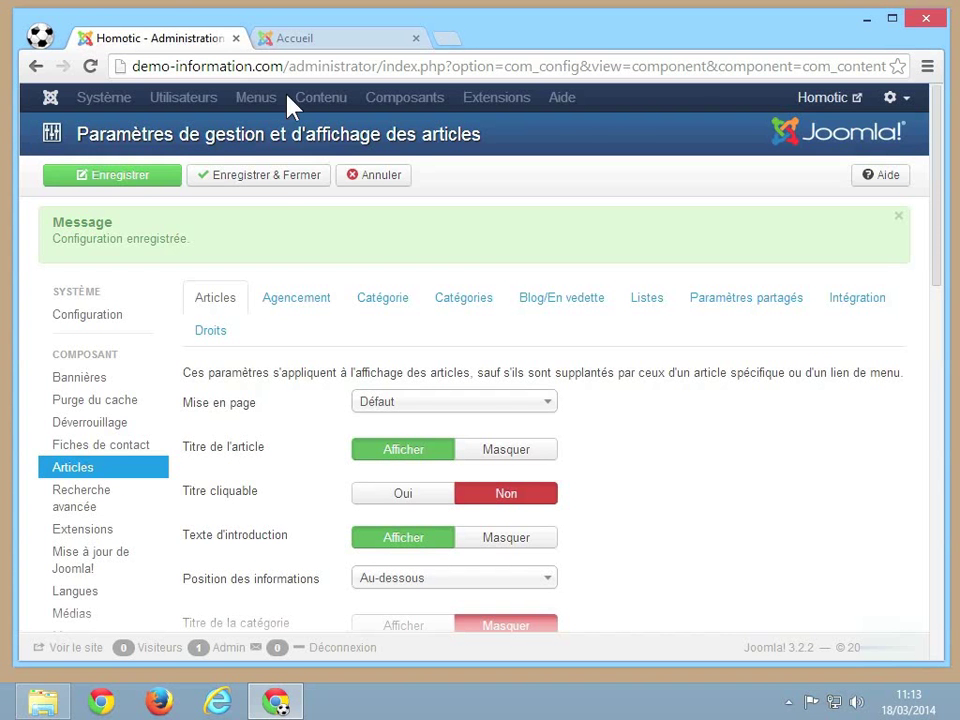
click(294, 186)
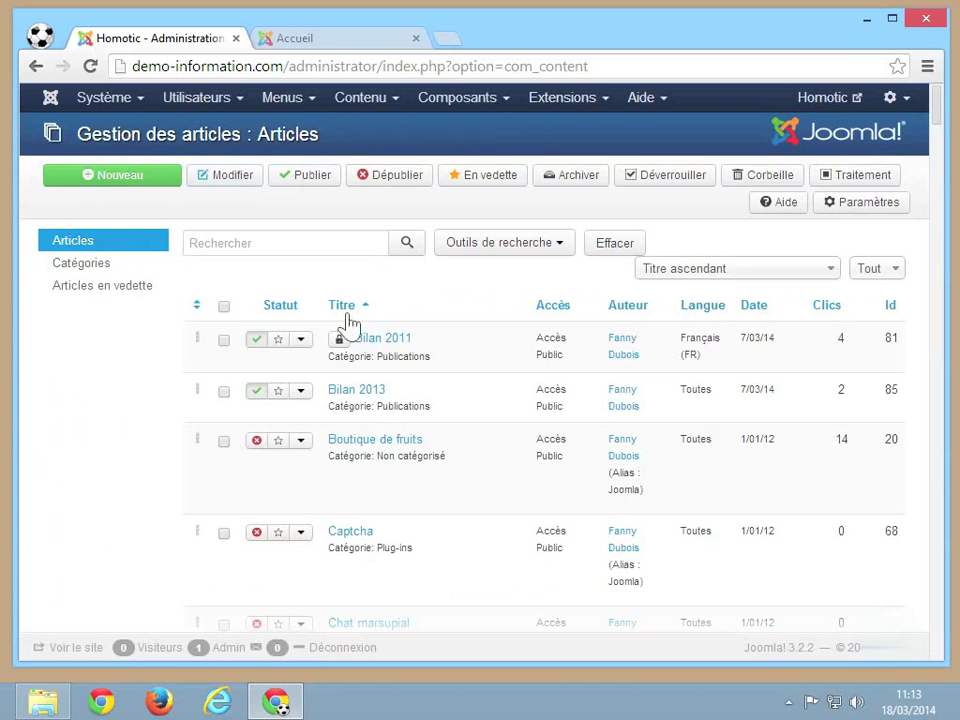
click(317, 256)
text(se)
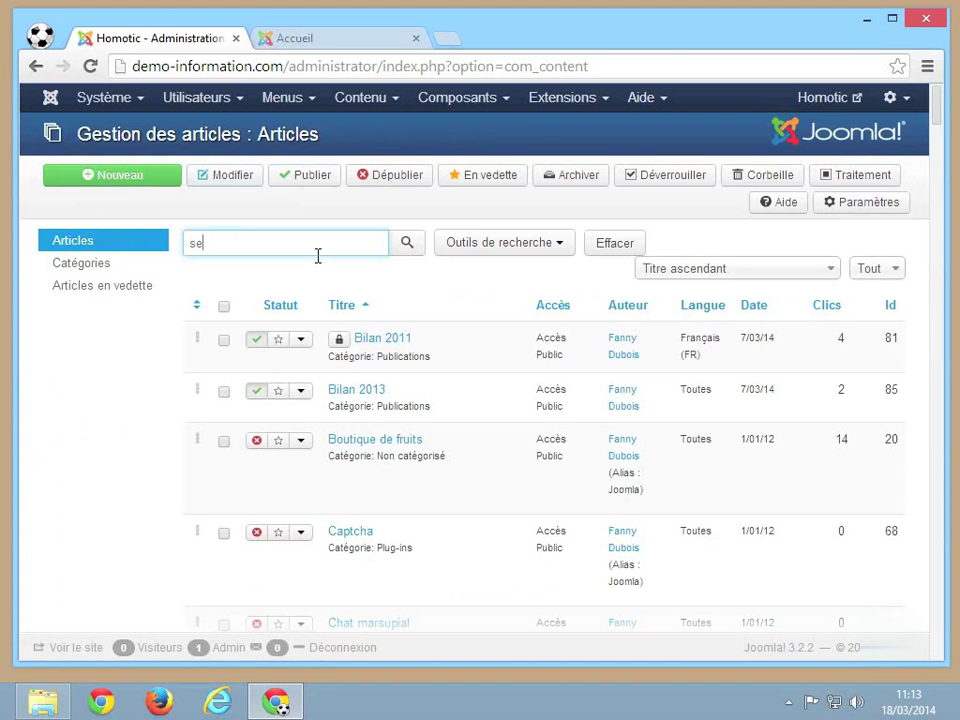
text(rvice)
key(Return)
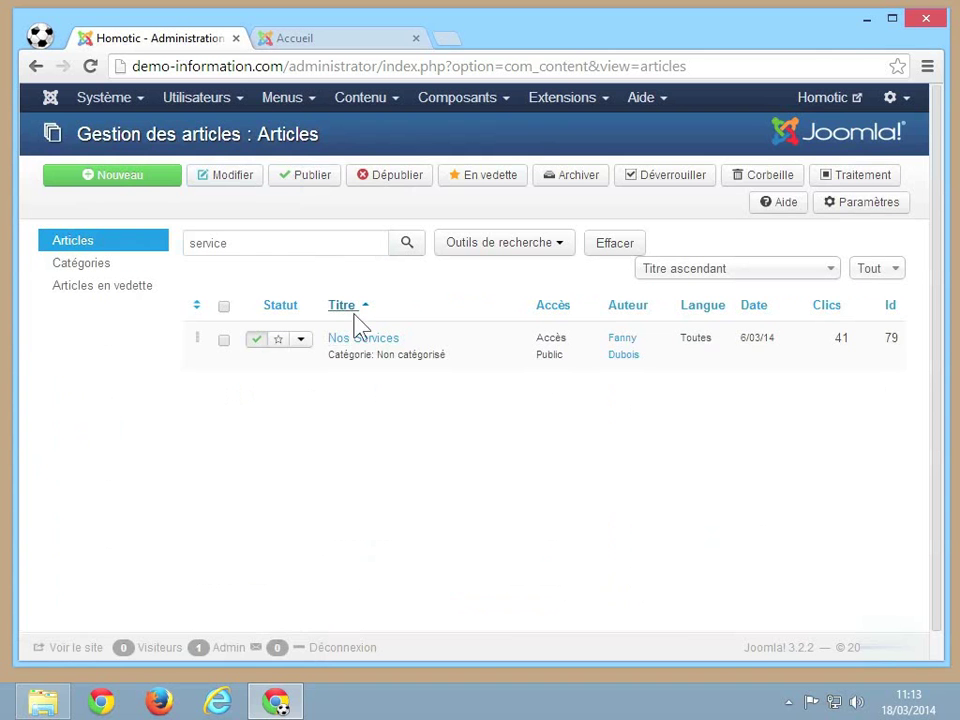
click(360, 340)
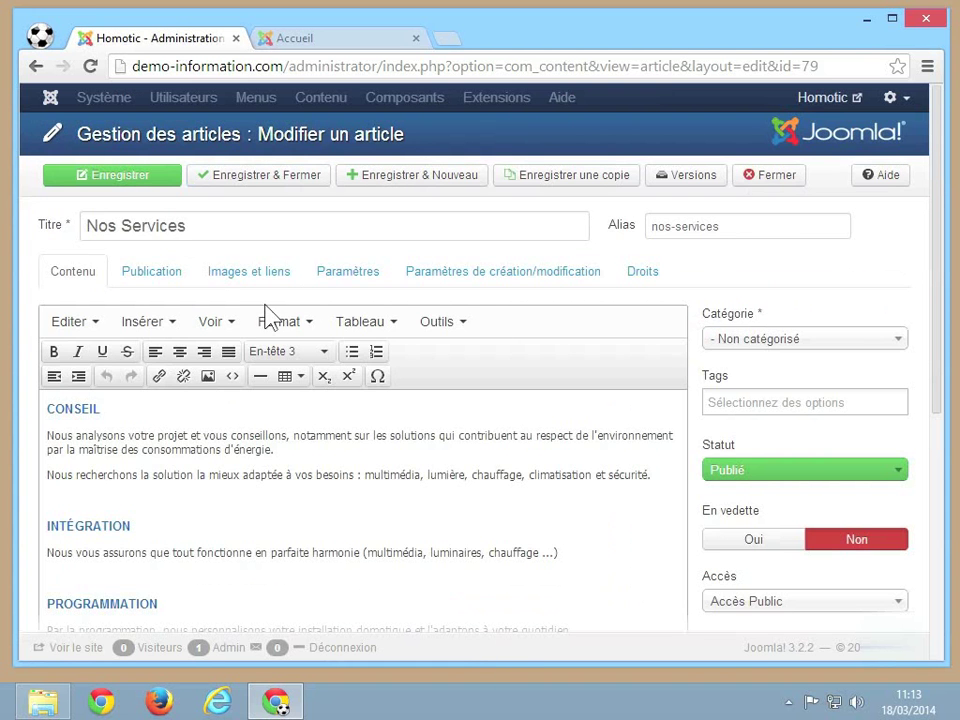
click(336, 283)
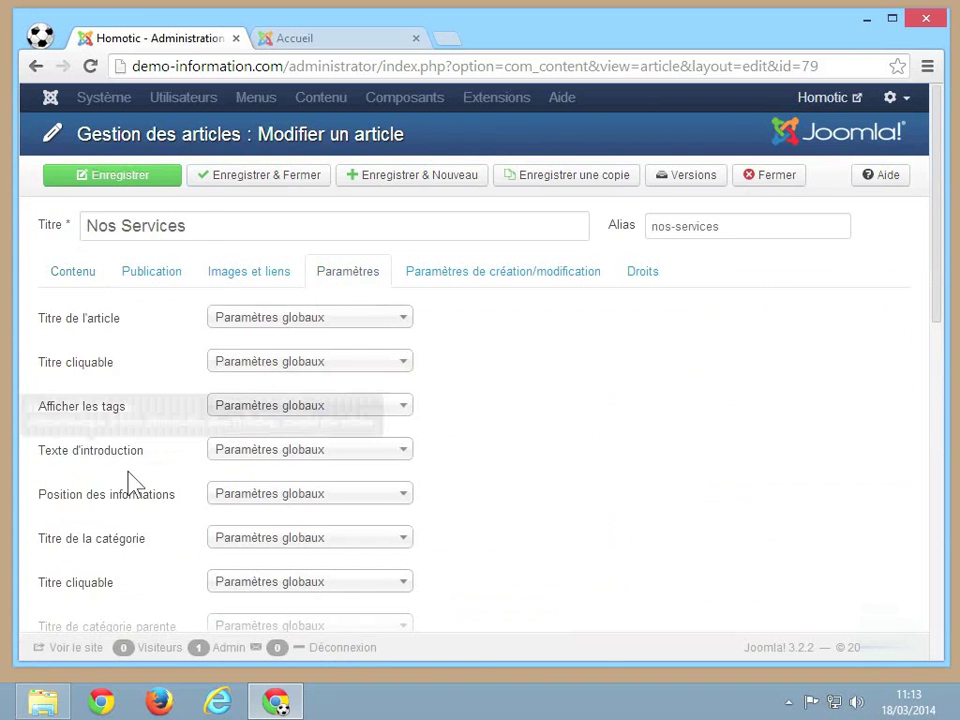
Set the Auteur de l'article parameter of the Nos Services article to Afficher.
scroll(130, 484, down, 3)
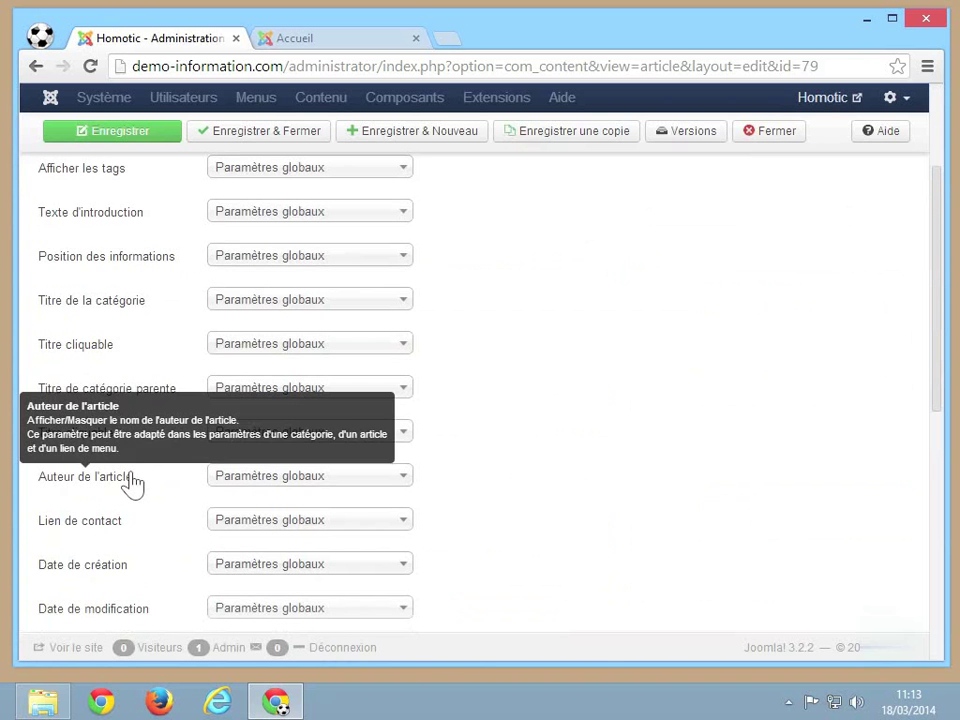
scroll(130, 484, down, 1)
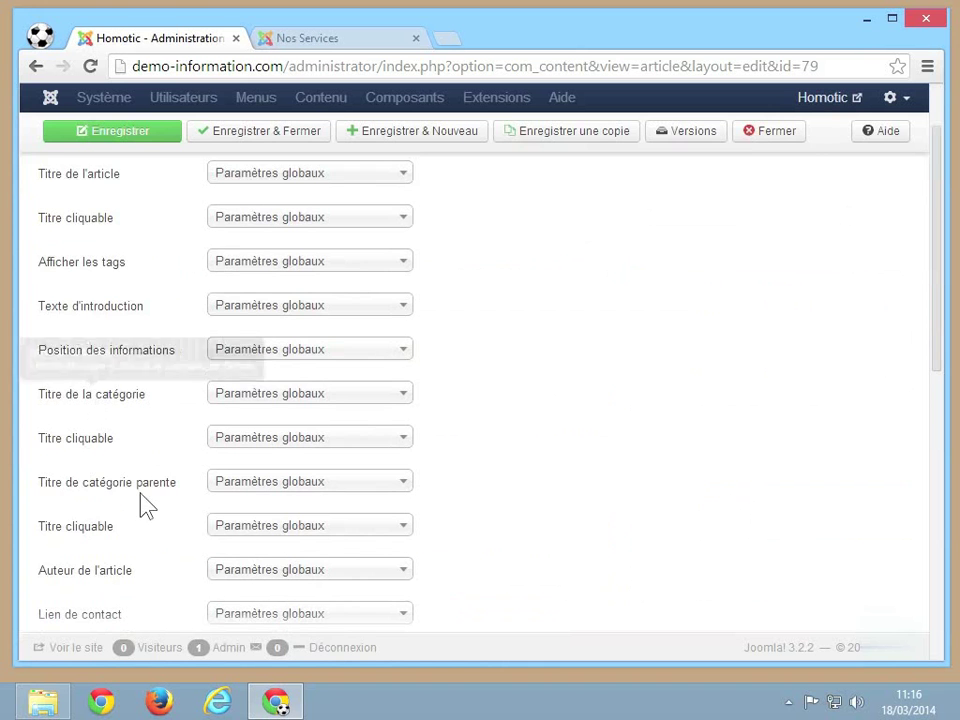
scroll(145, 506, down, 2)
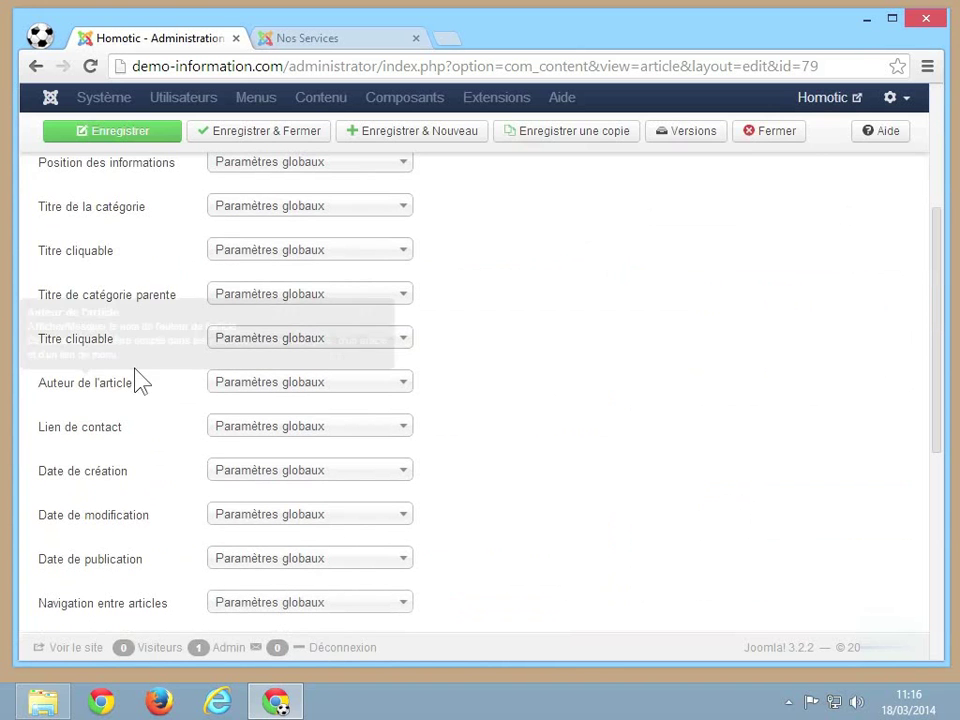
mouse_move(125, 390)
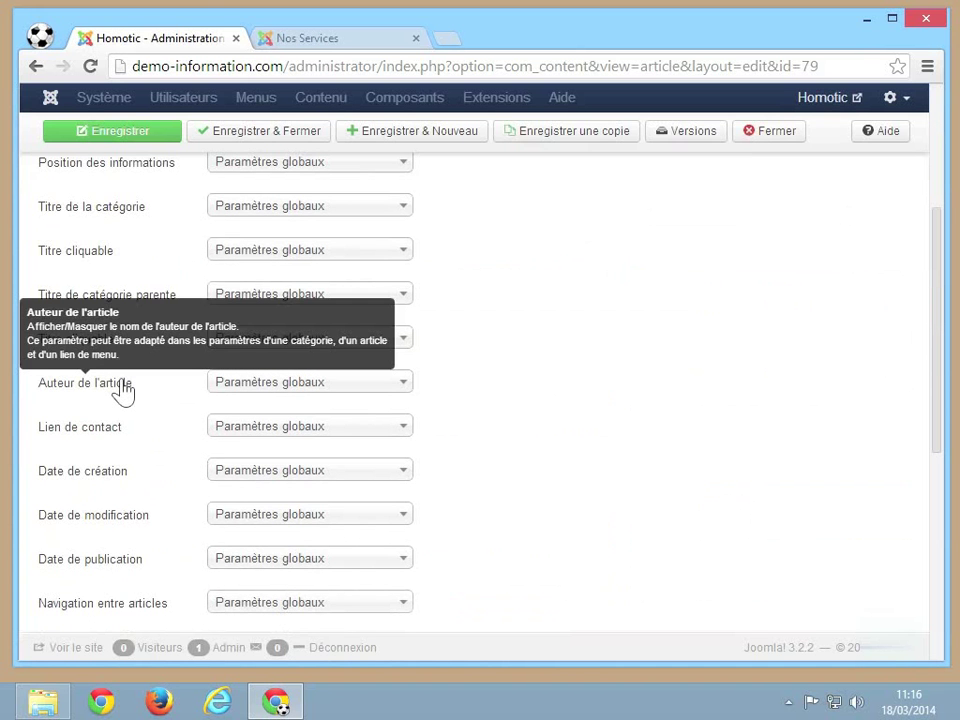
click(312, 386)
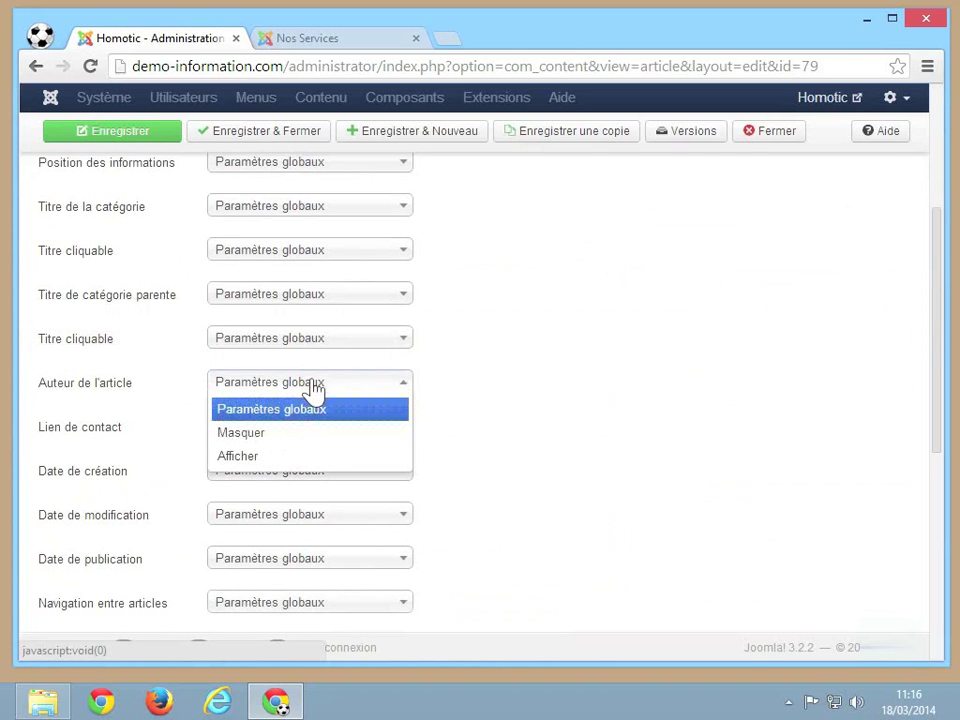
click(258, 457)
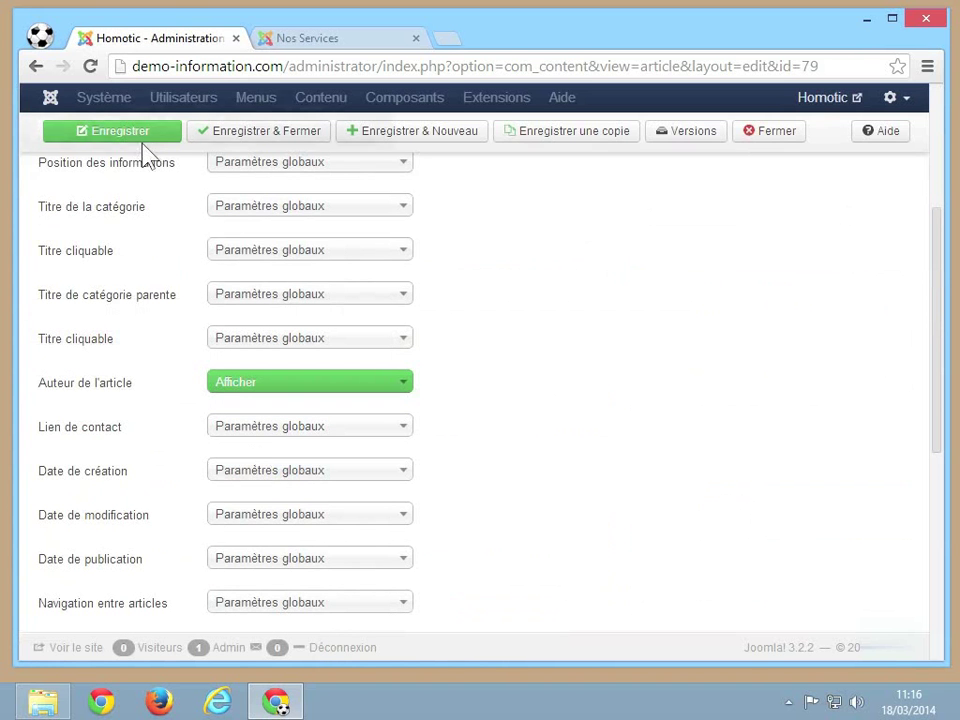